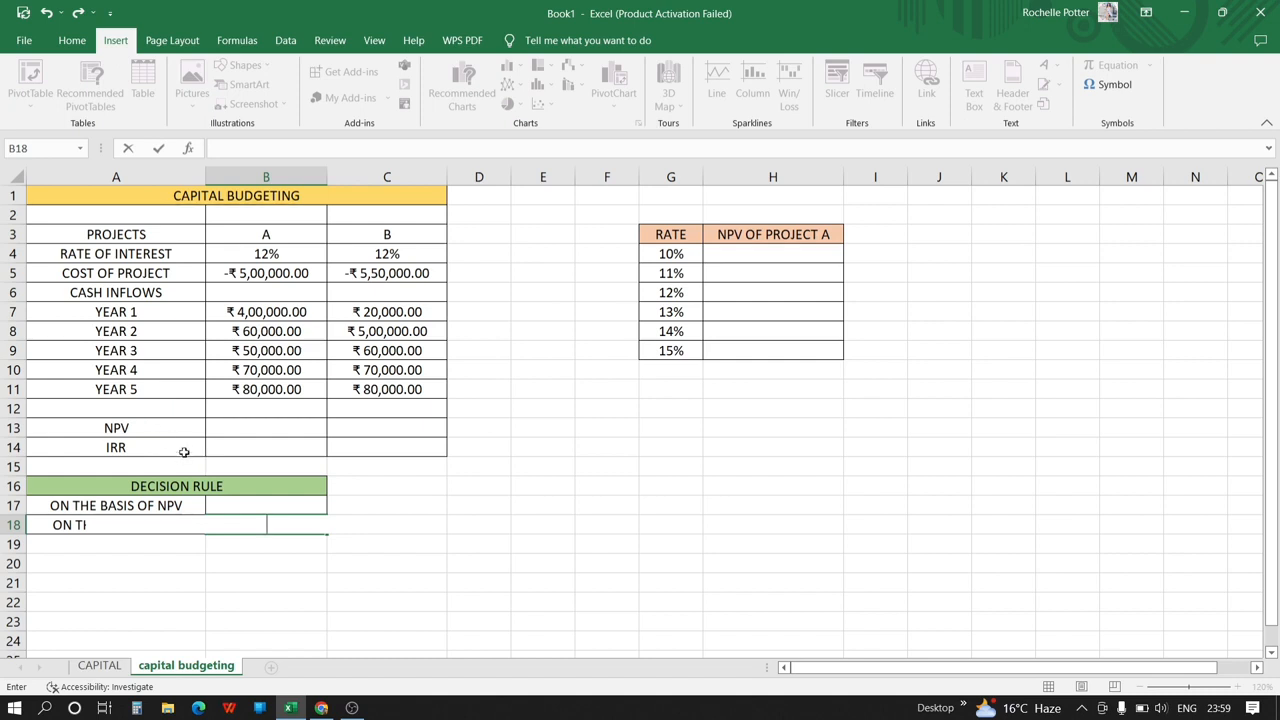
pyautogui.click(248, 502)
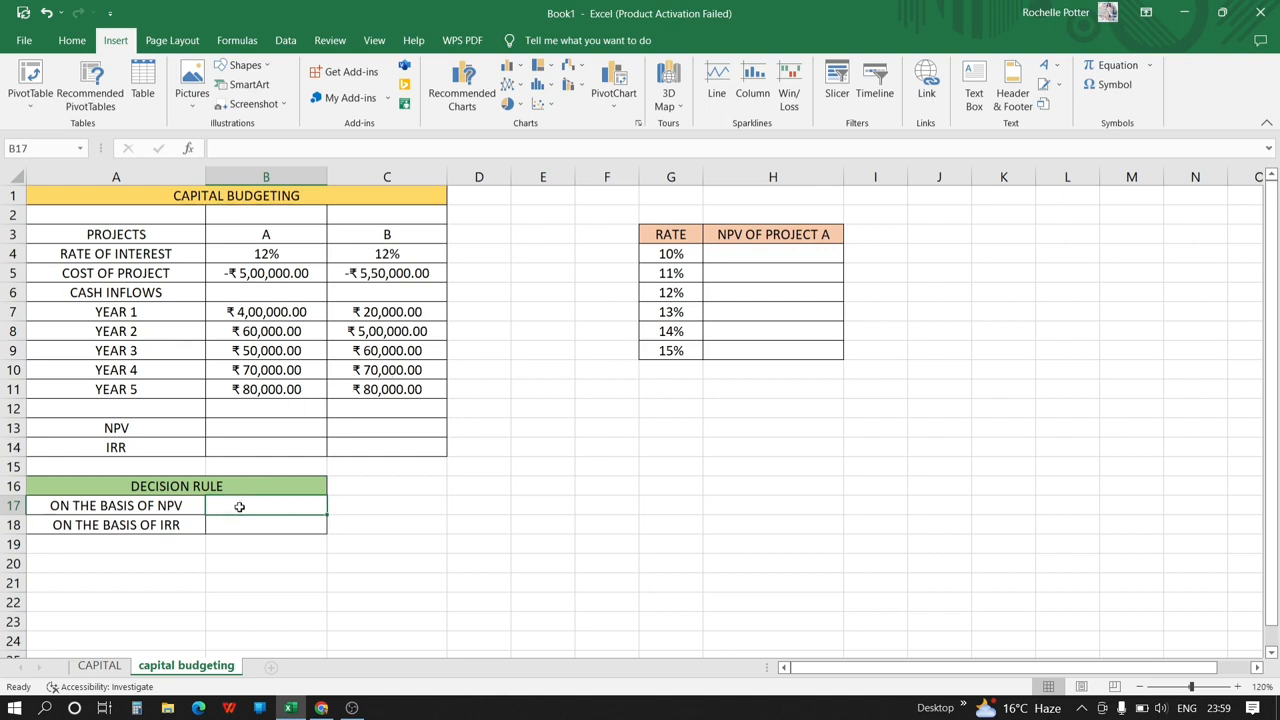
pyautogui.click(239, 525)
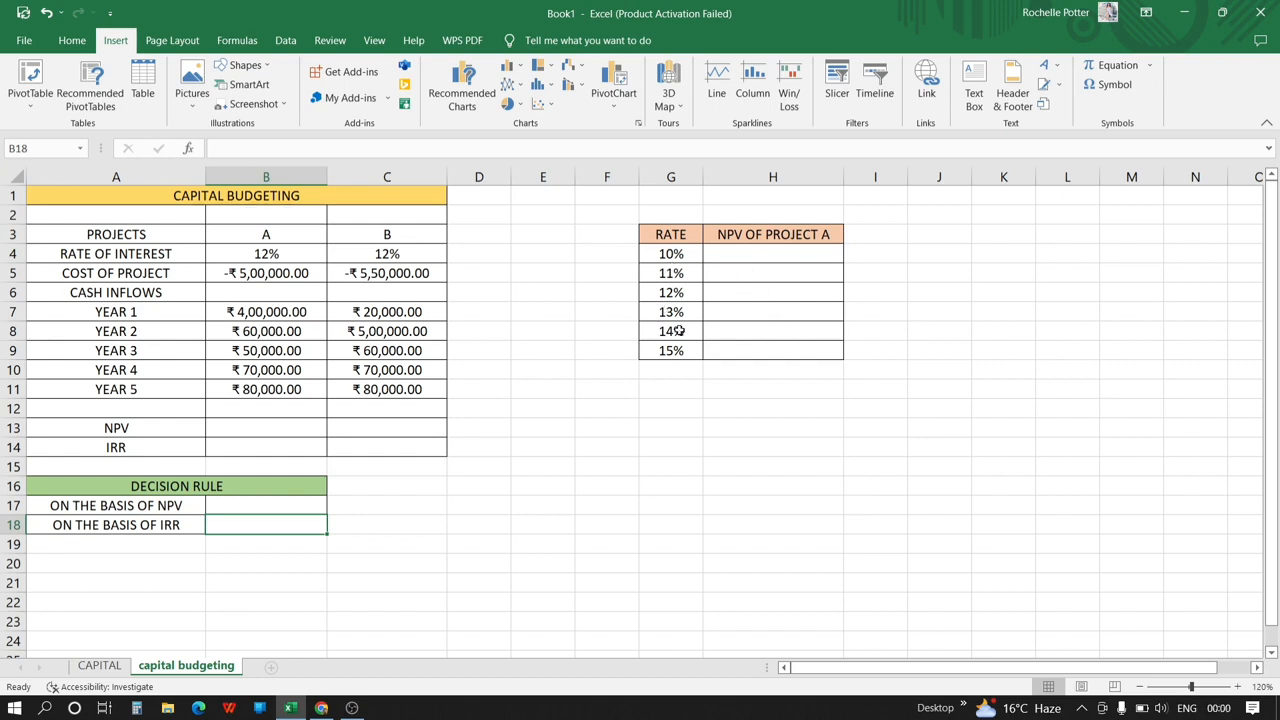
# Calculate project A's net present value in B13 with the formula =NPV(B4,B7:B11)+B5
pyautogui.click(259, 431)
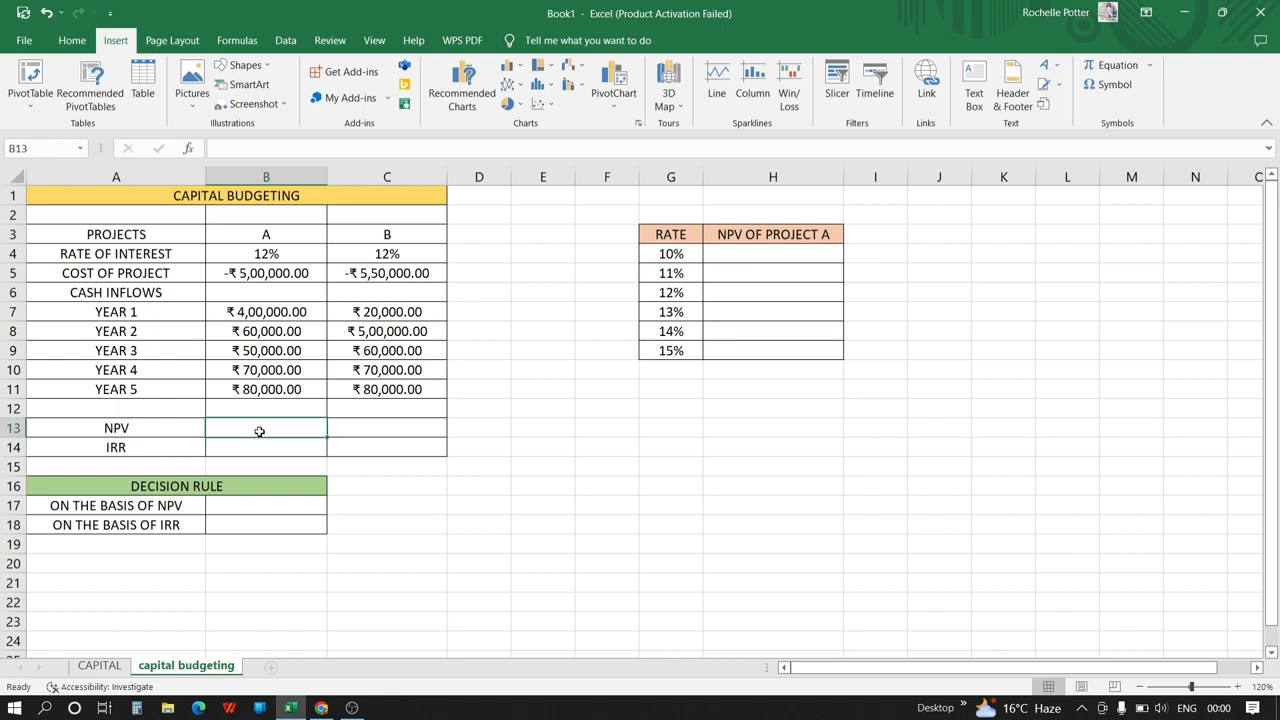
pyautogui.write('=')
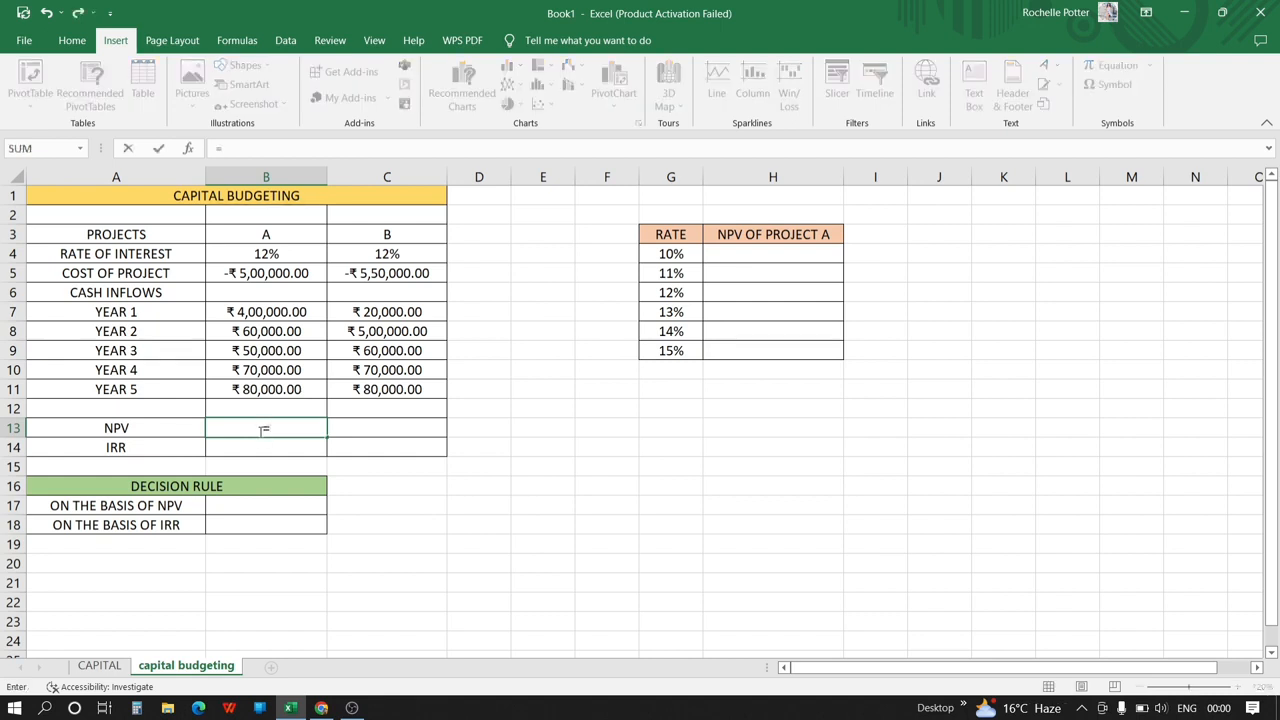
pyautogui.write('NPV(')
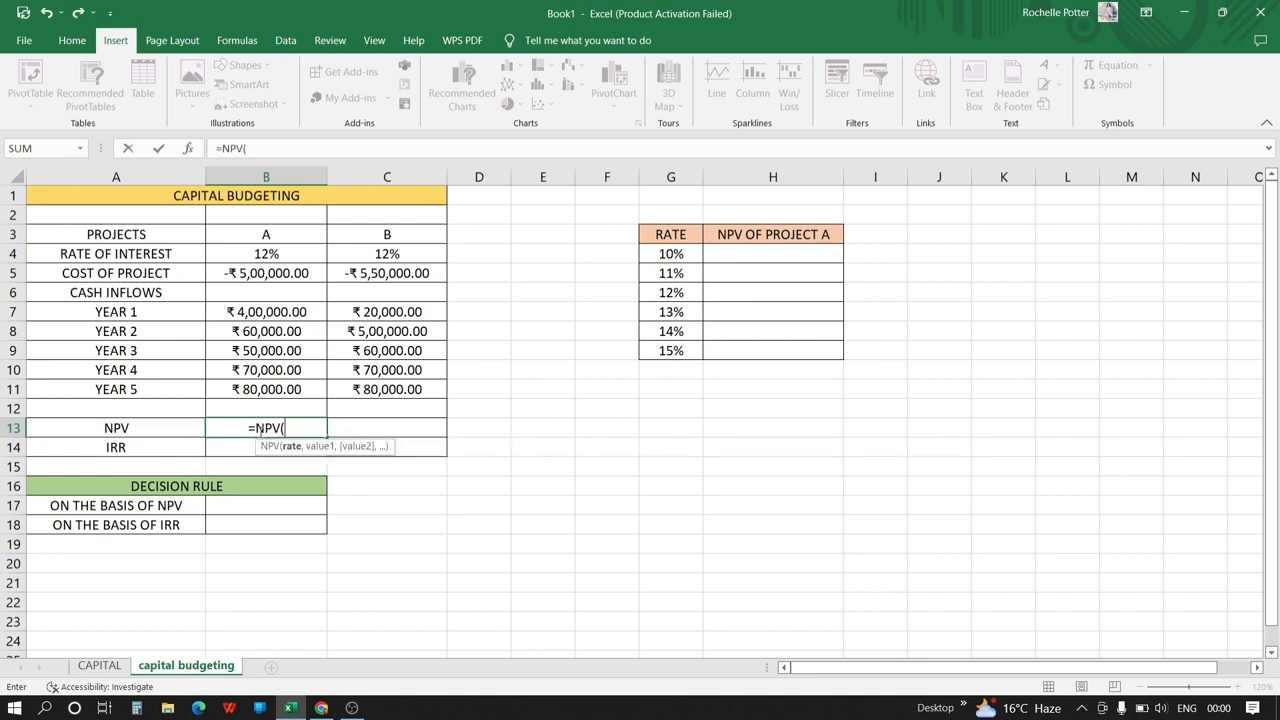
pyautogui.click(267, 253)
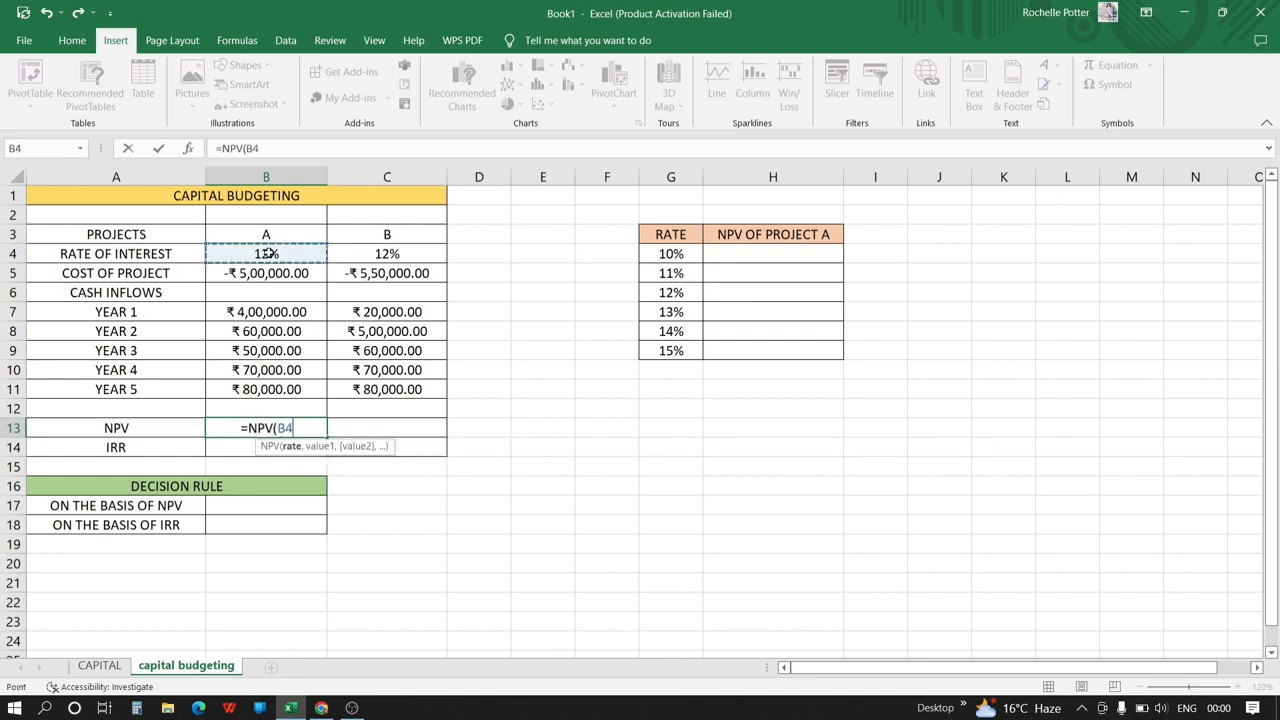
pyautogui.write(',')
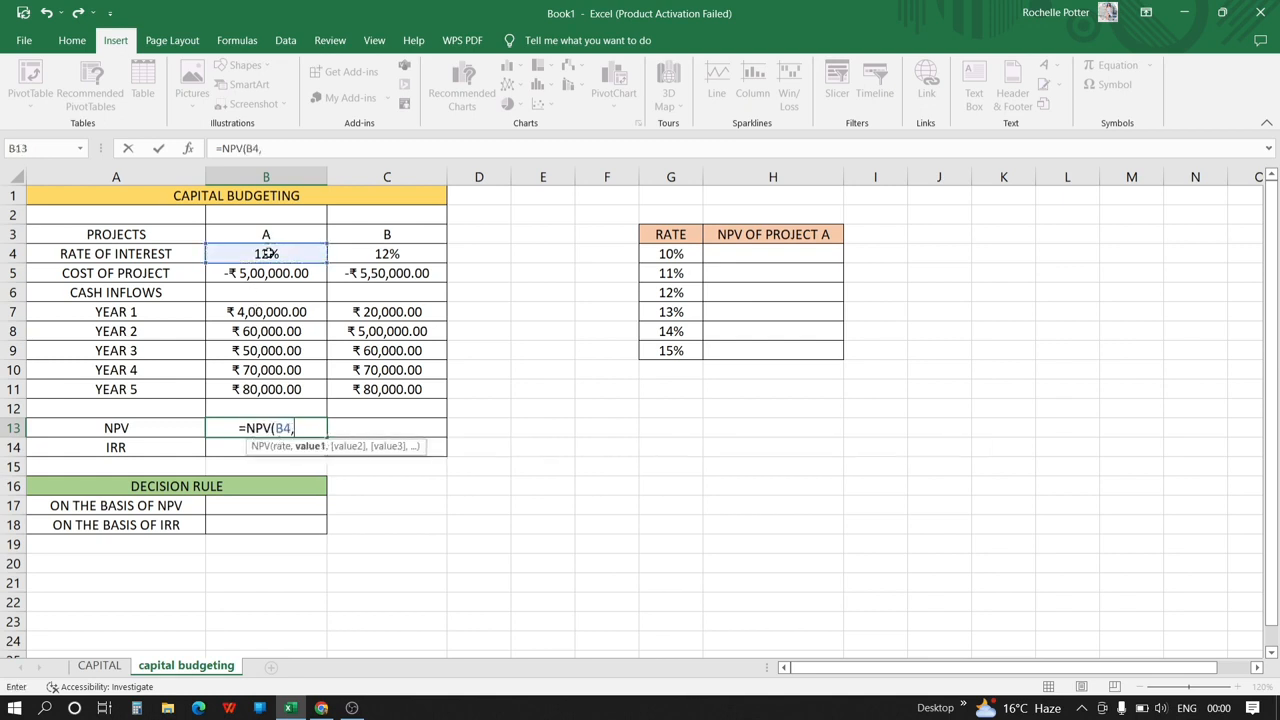
pyautogui.click(245, 312)
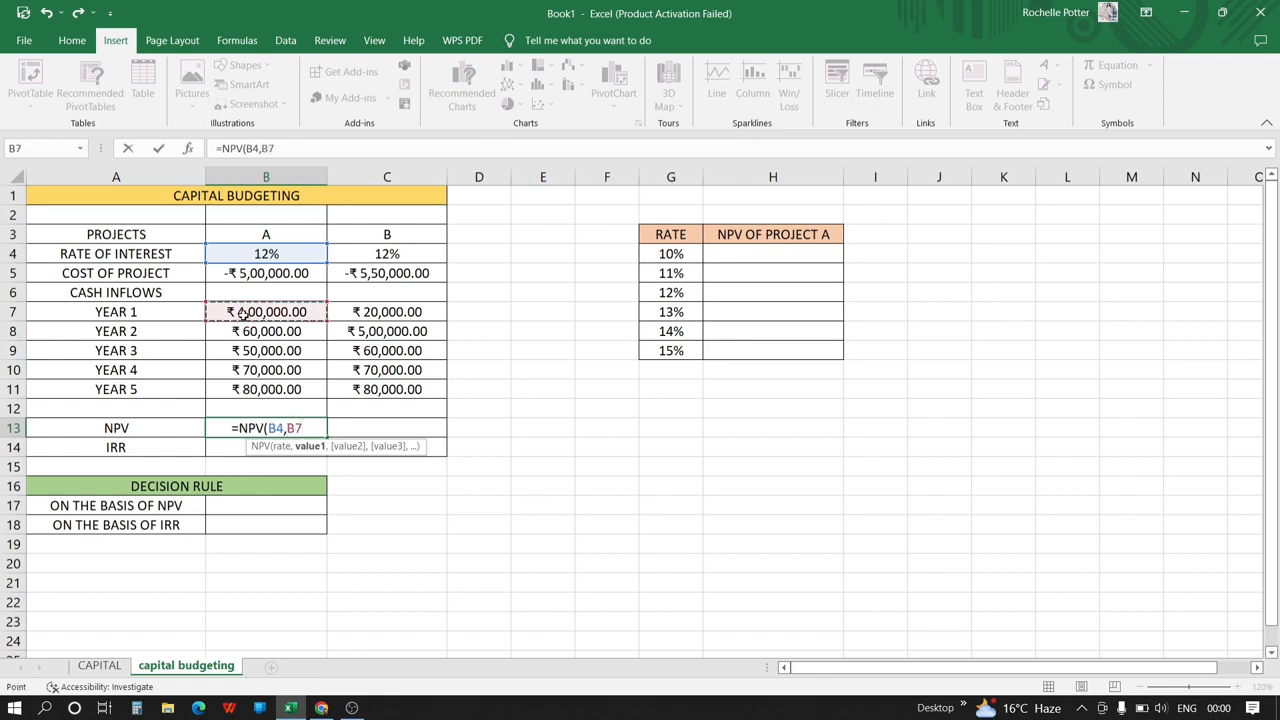
pyautogui.moveTo(243, 313); pyautogui.dragTo(257, 385)
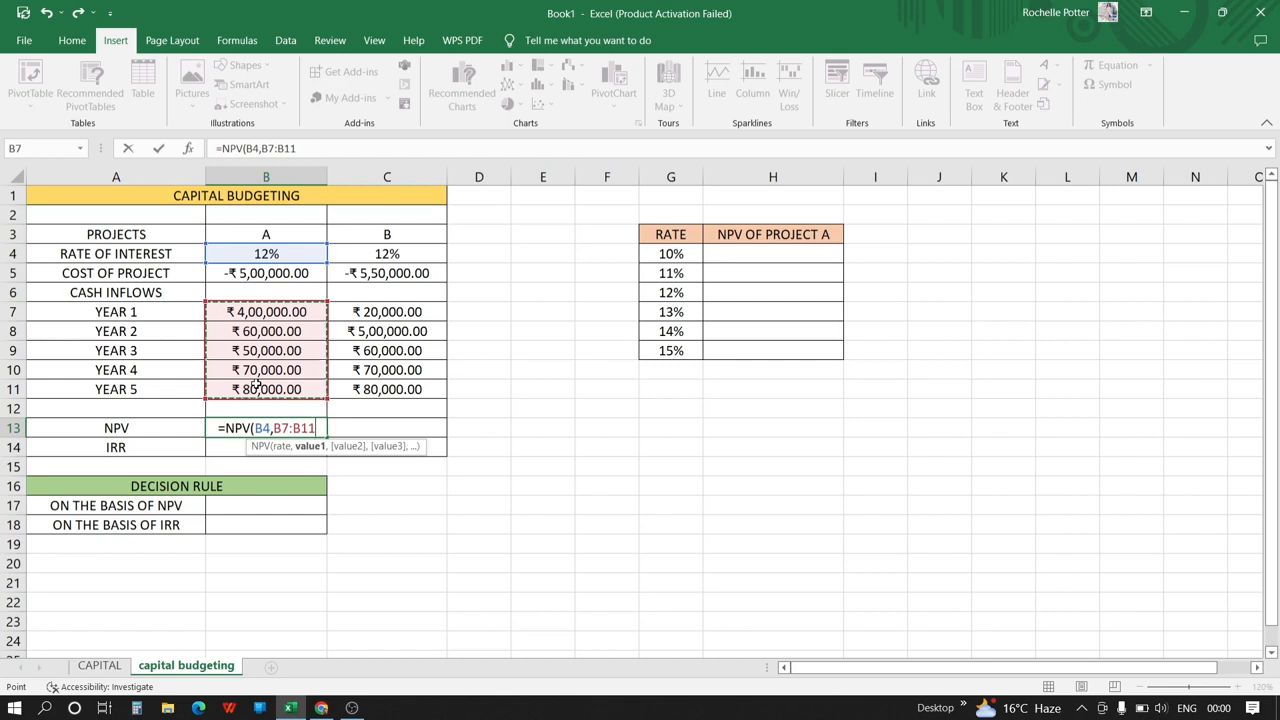
pyautogui.write(')+')
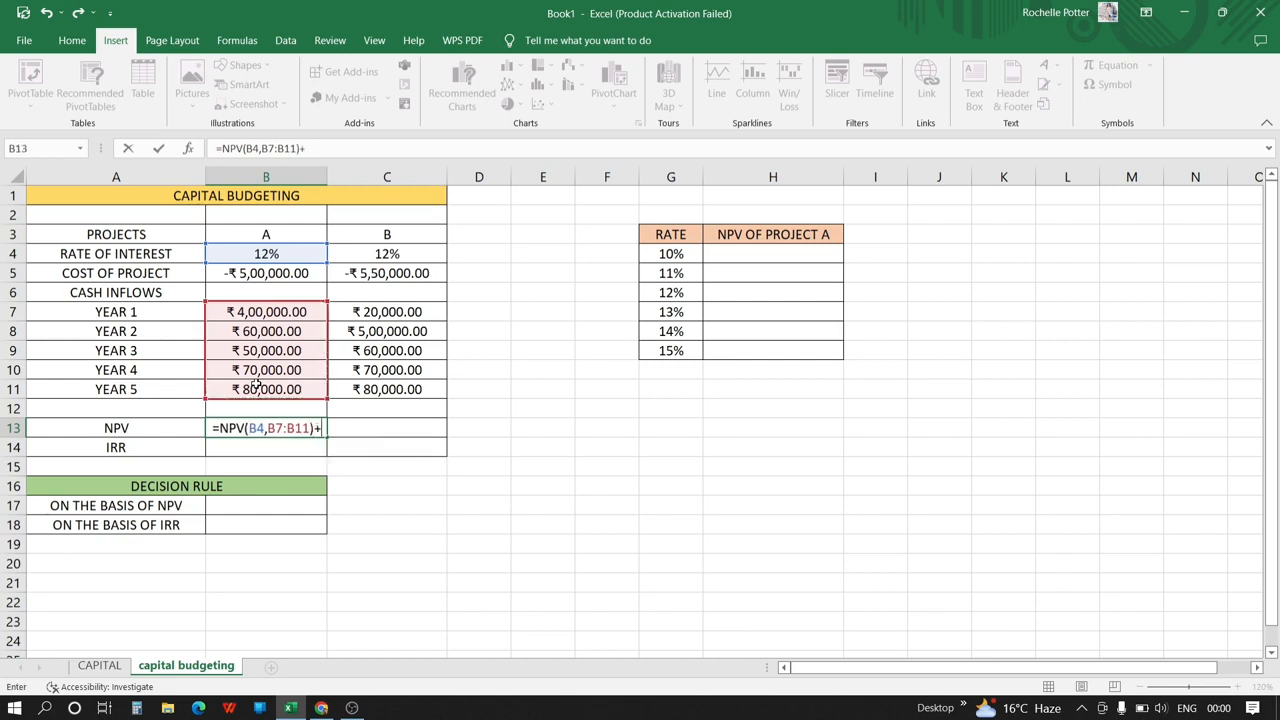
pyautogui.click(262, 275)
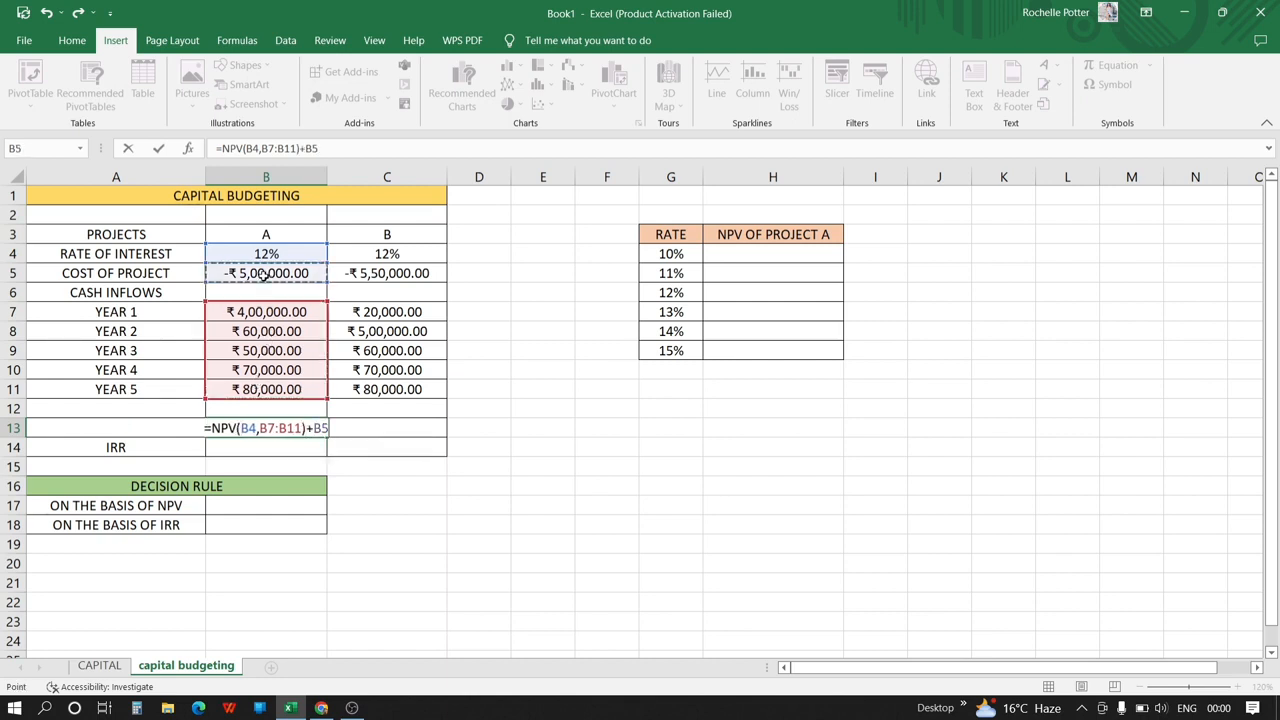
pyautogui.press('Return')
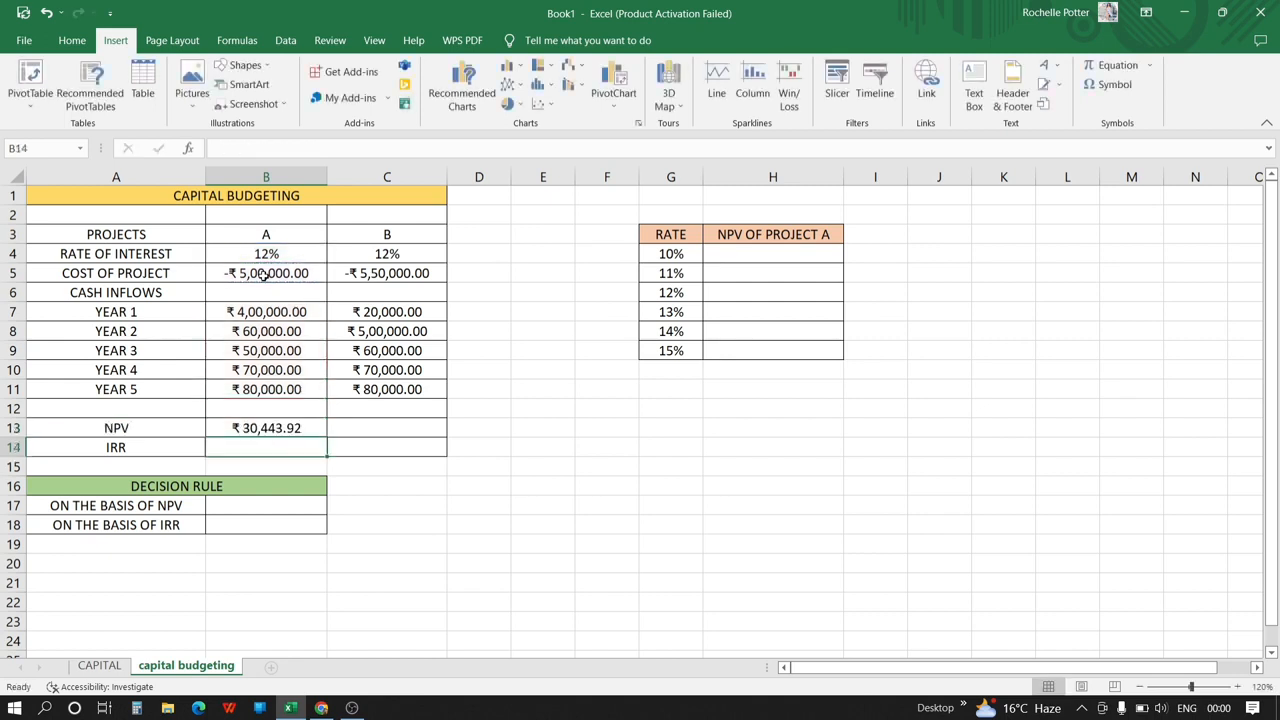
# Calculate project B's net present value in C13 with the formula =NPV(C4,C7:C11)+C5
pyautogui.click(411, 430)
pyautogui.write('=NPV')
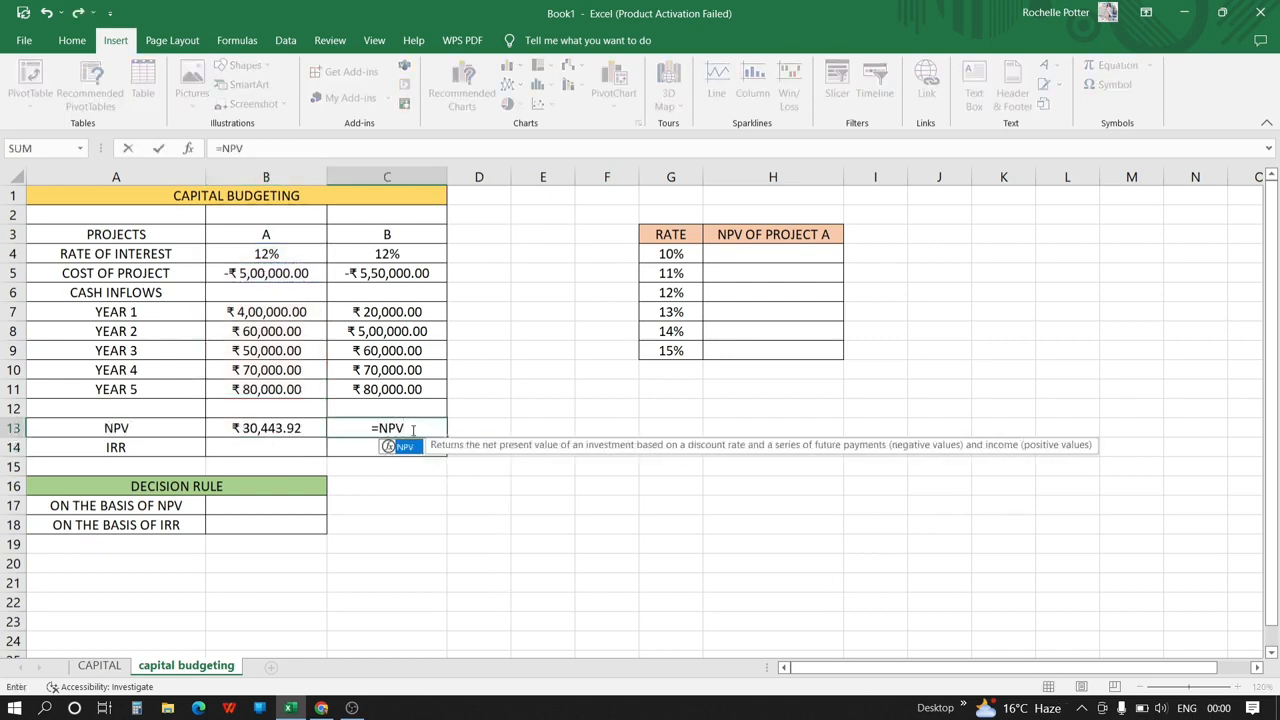
pyautogui.write('(')
pyautogui.click(398, 254)
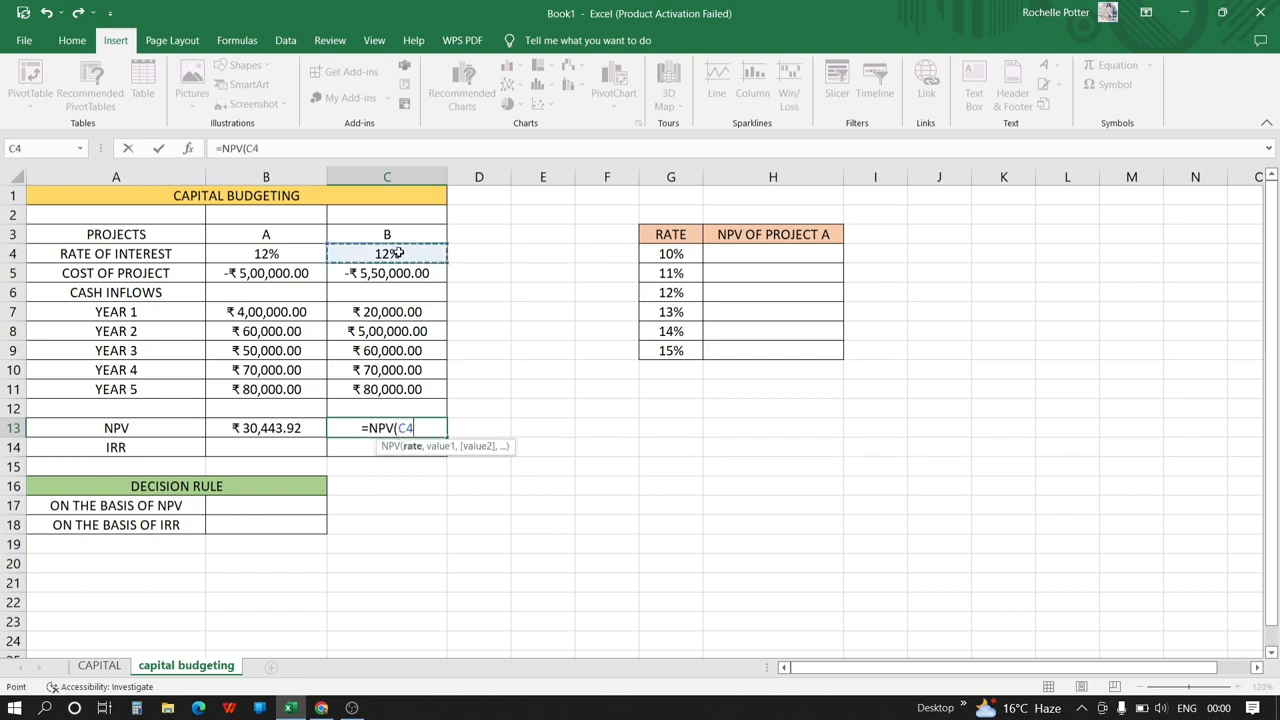
pyautogui.write(',')
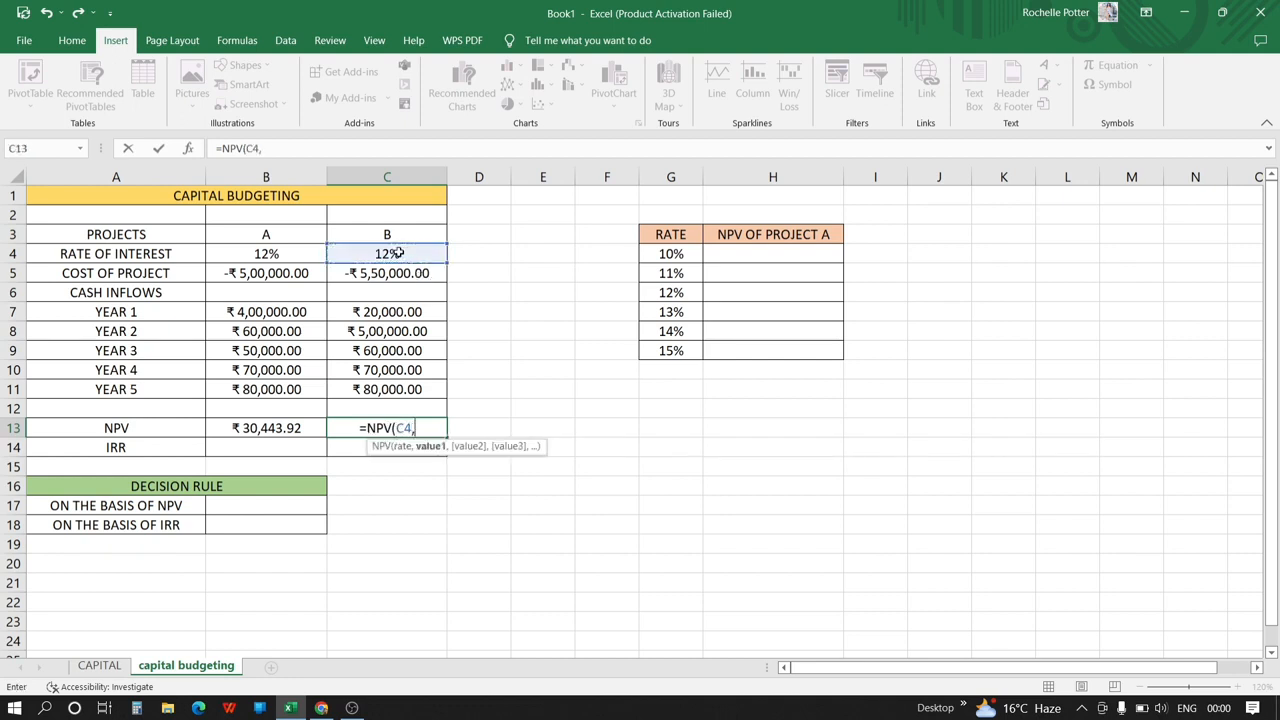
pyautogui.click(375, 311)
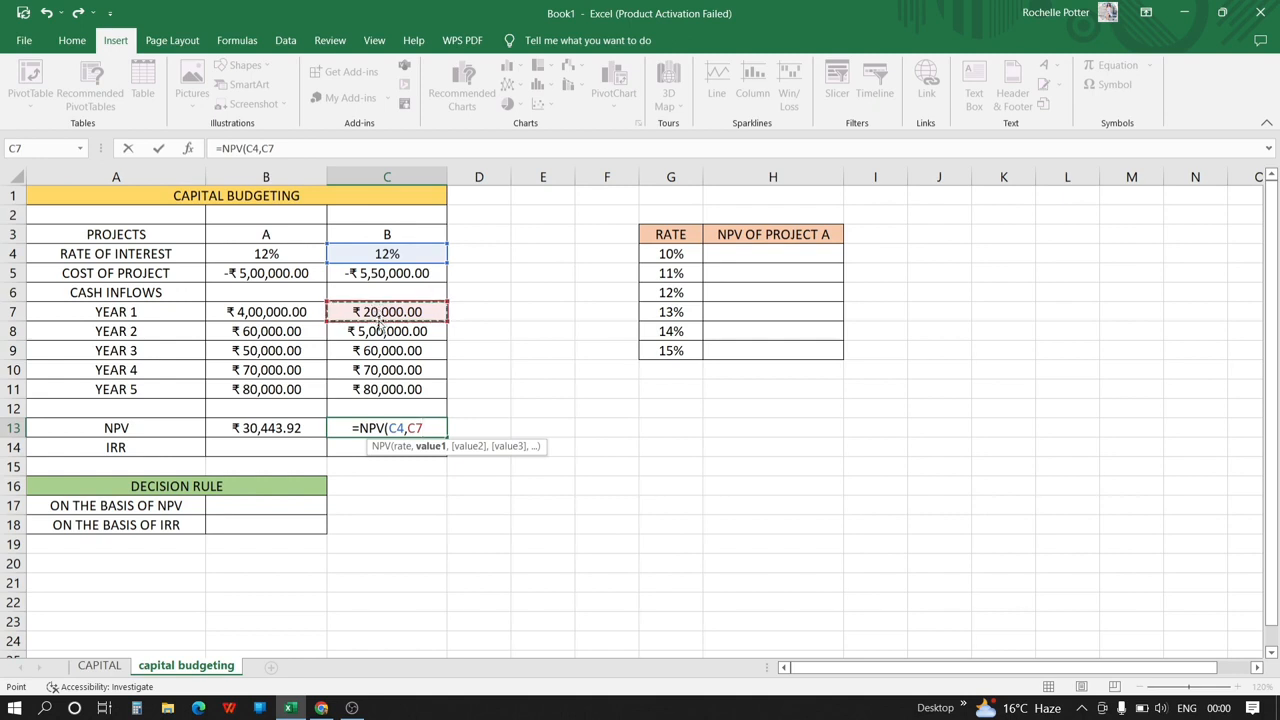
pyautogui.press('Down')
pyautogui.press('Down')
pyautogui.moveTo(375, 311); pyautogui.dragTo(383, 386)
pyautogui.write(')')
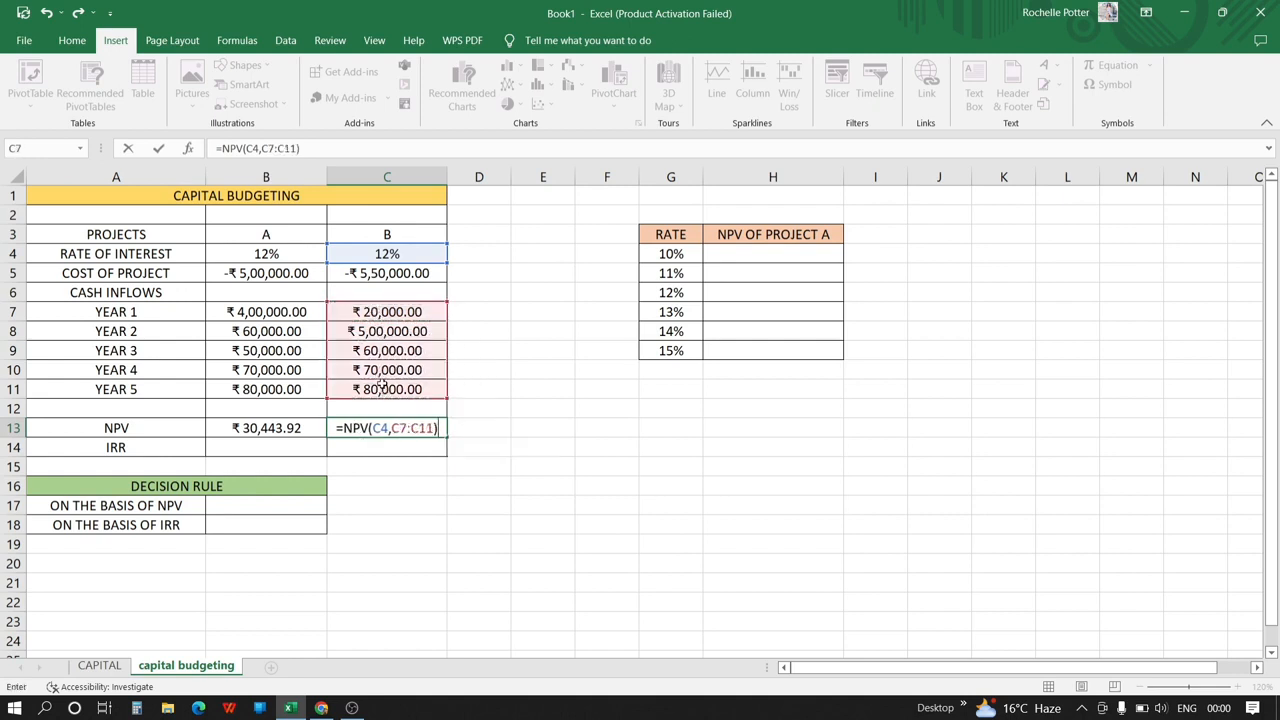
pyautogui.write('+')
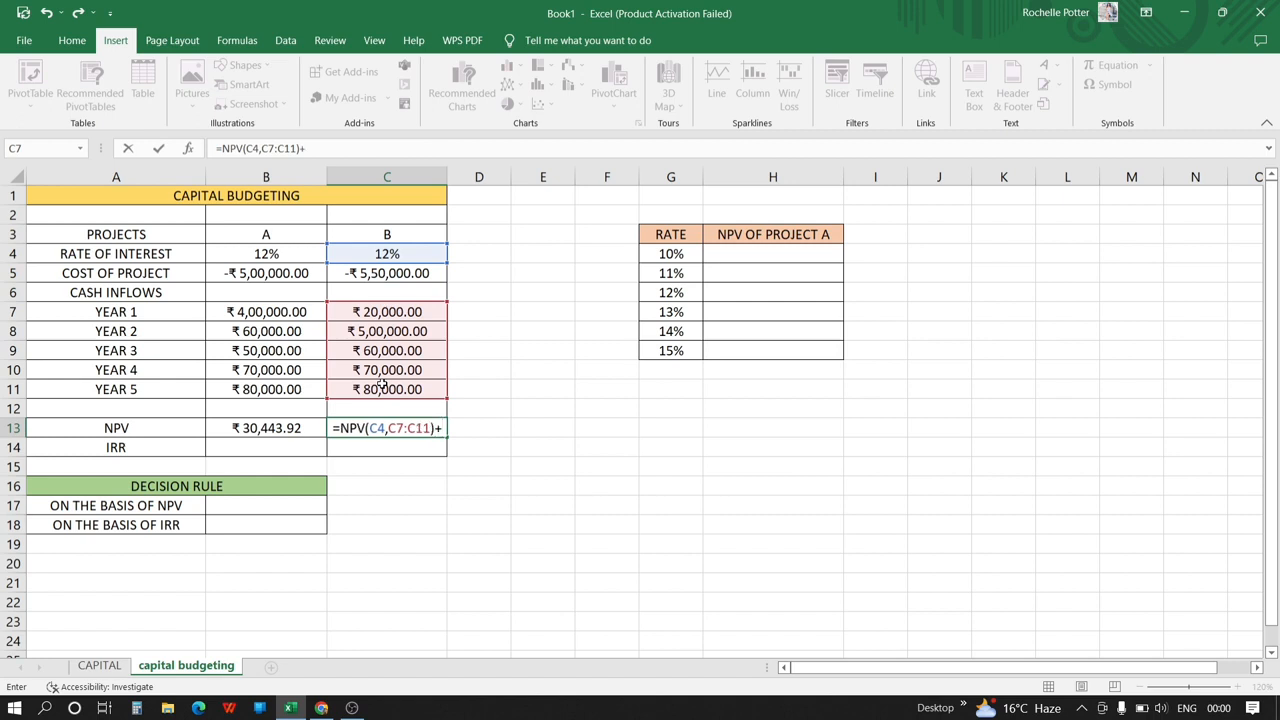
pyautogui.click(390, 275)
pyautogui.press('Return')
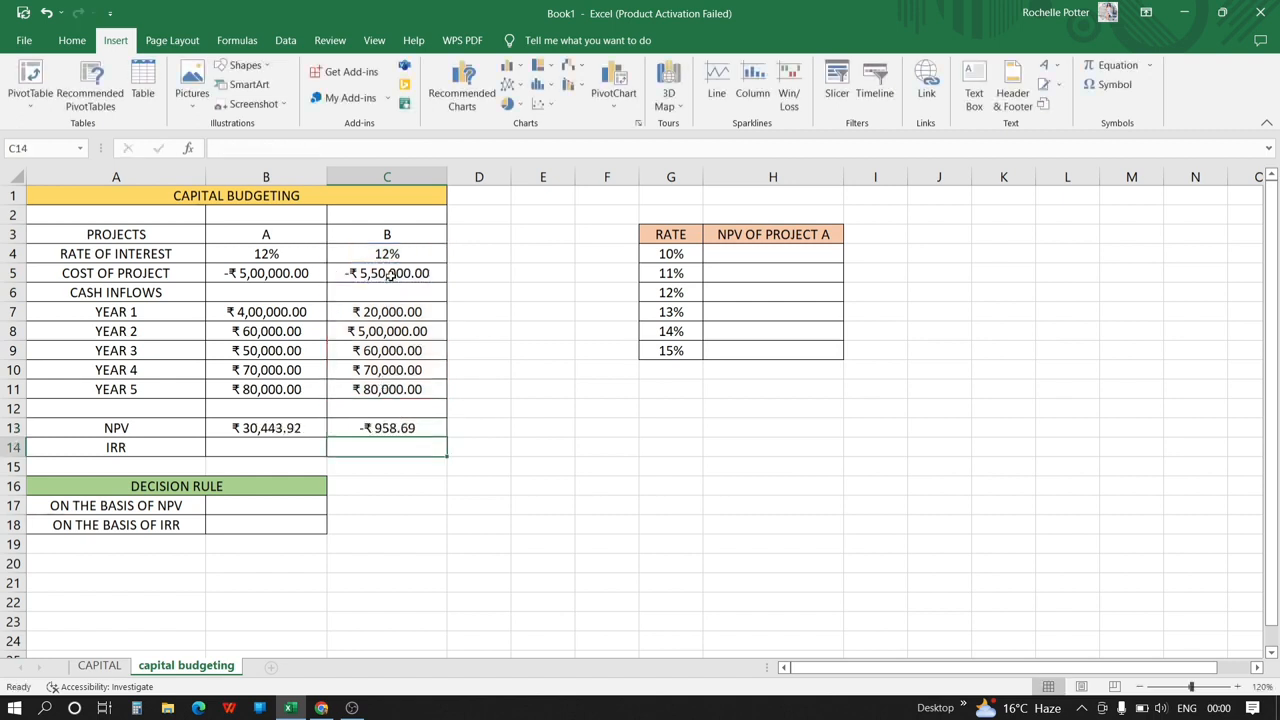
# Calculate project A's internal rate of return in B14 with the IRR function over B5:B11
pyautogui.click(273, 446)
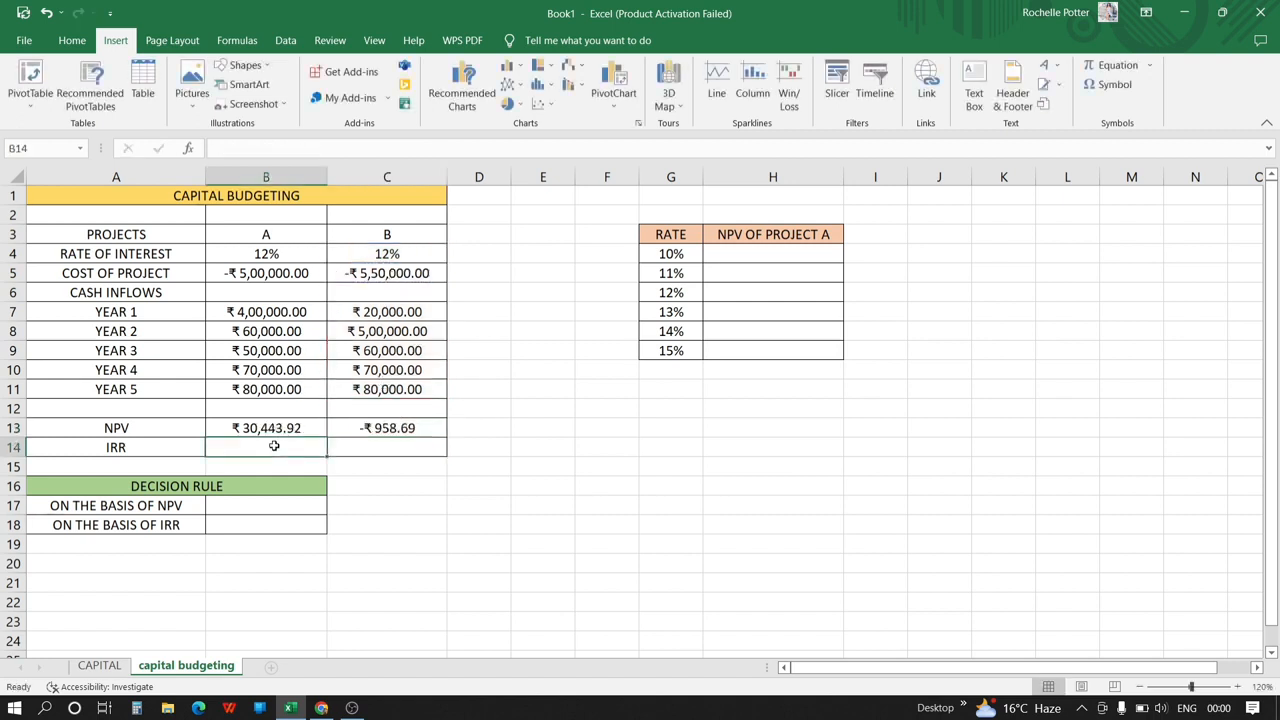
pyautogui.write('=I')
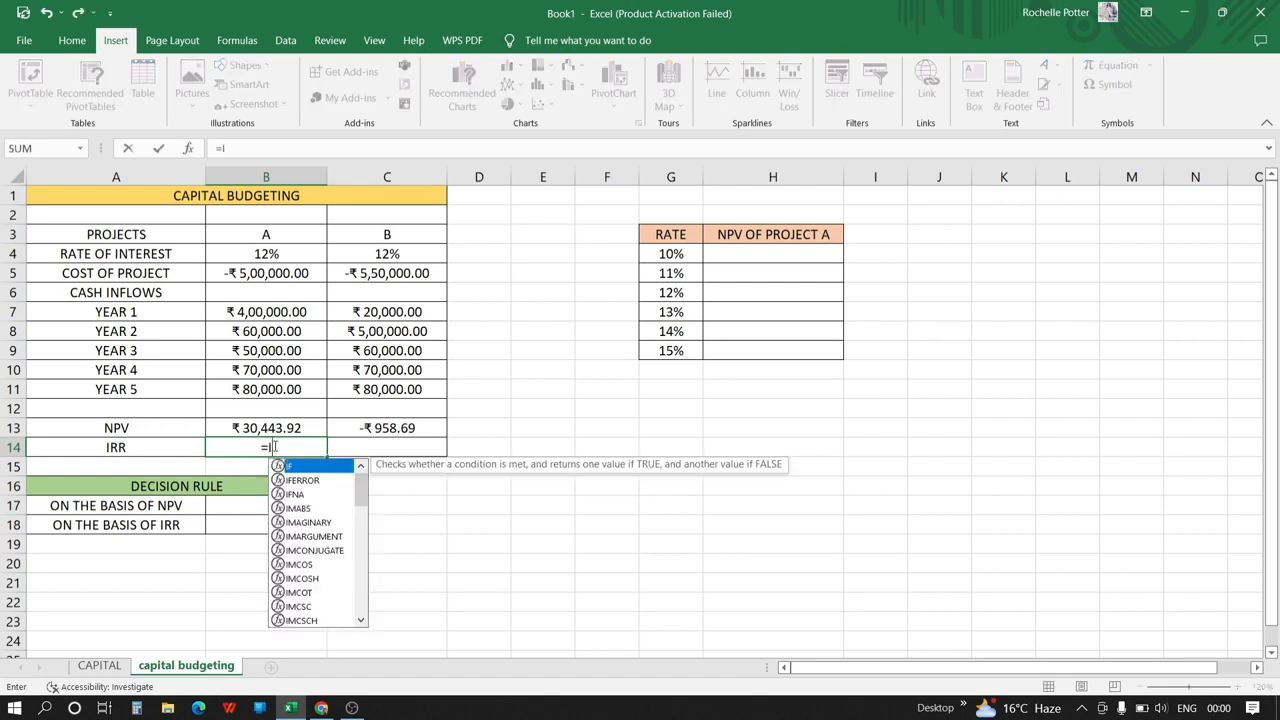
pyautogui.write('RR(')
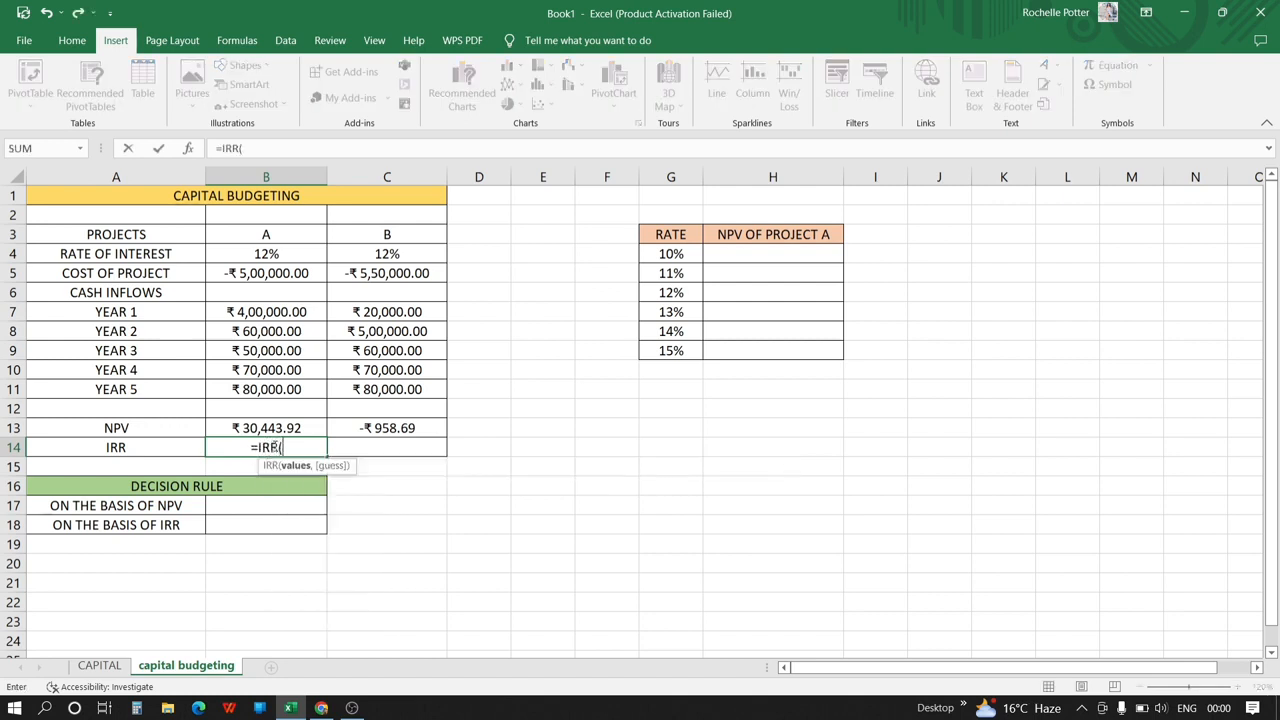
pyautogui.moveTo(262, 280); pyautogui.dragTo(279, 392)
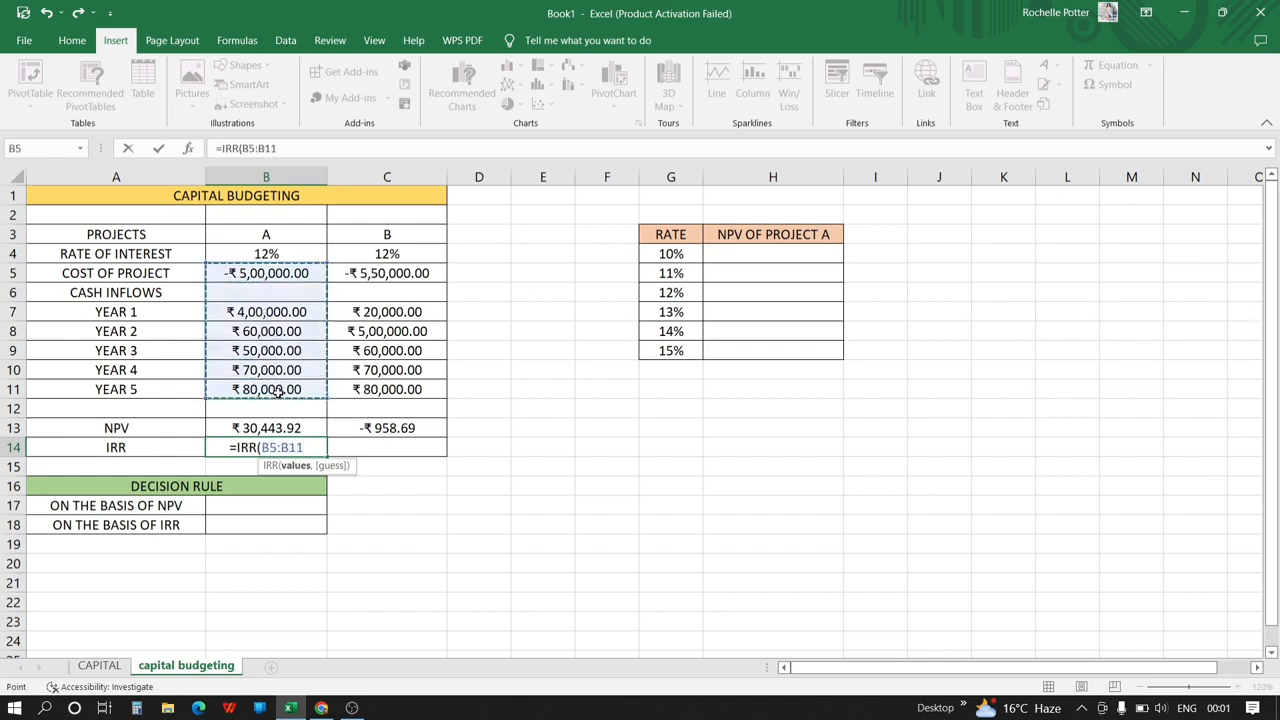
pyautogui.press('Return')
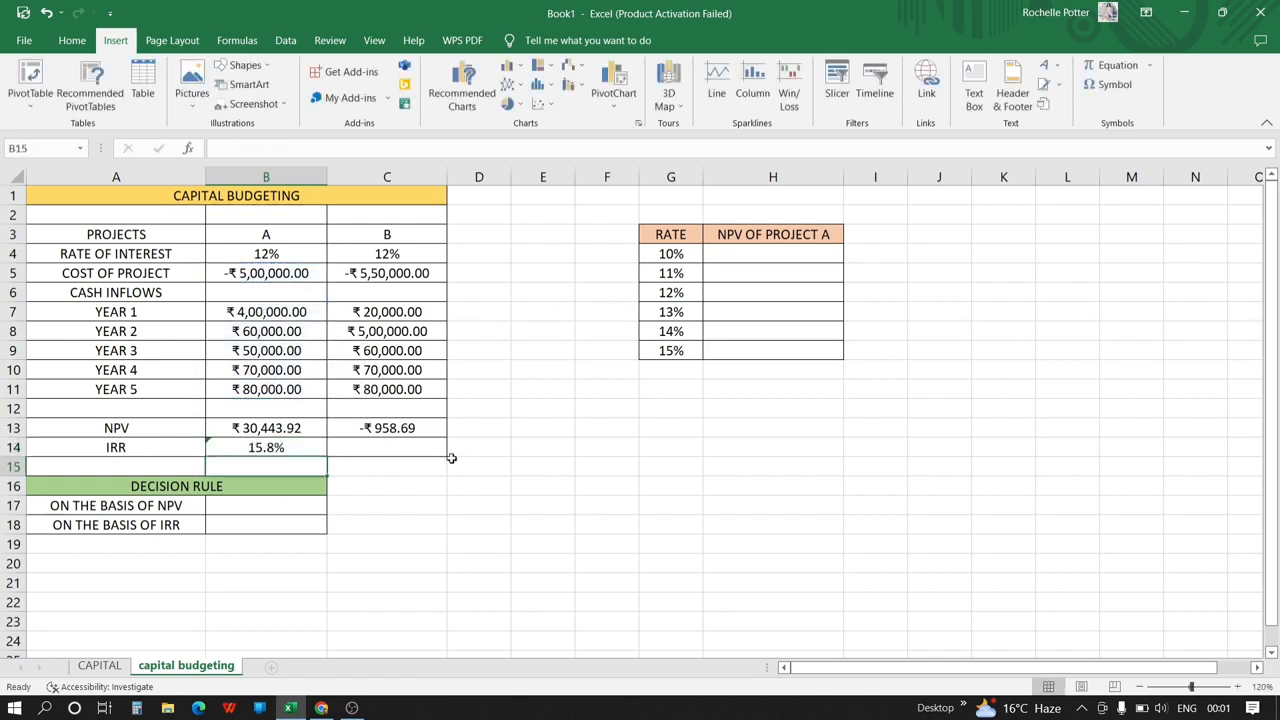
# Try to calculate project B's internal rate of return in C14 with an IRR formula referencing C5
pyautogui.click(373, 450)
pyautogui.write('=')
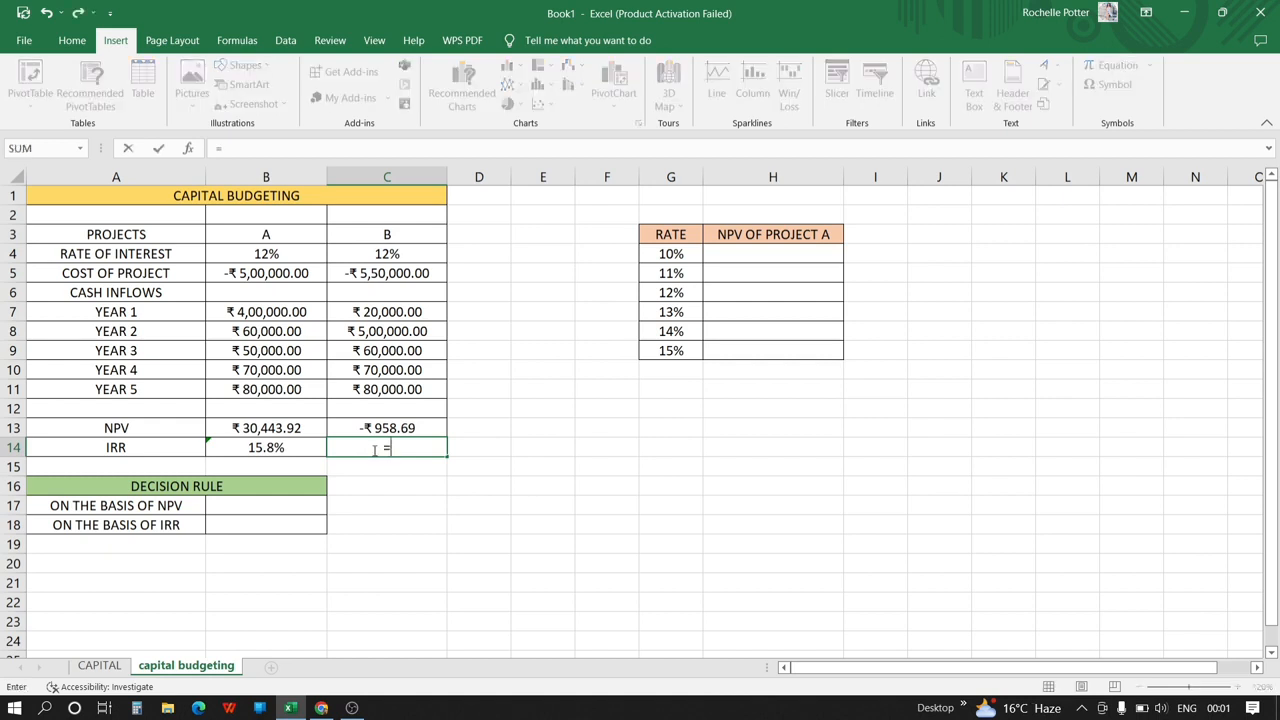
pyautogui.write('IRR')
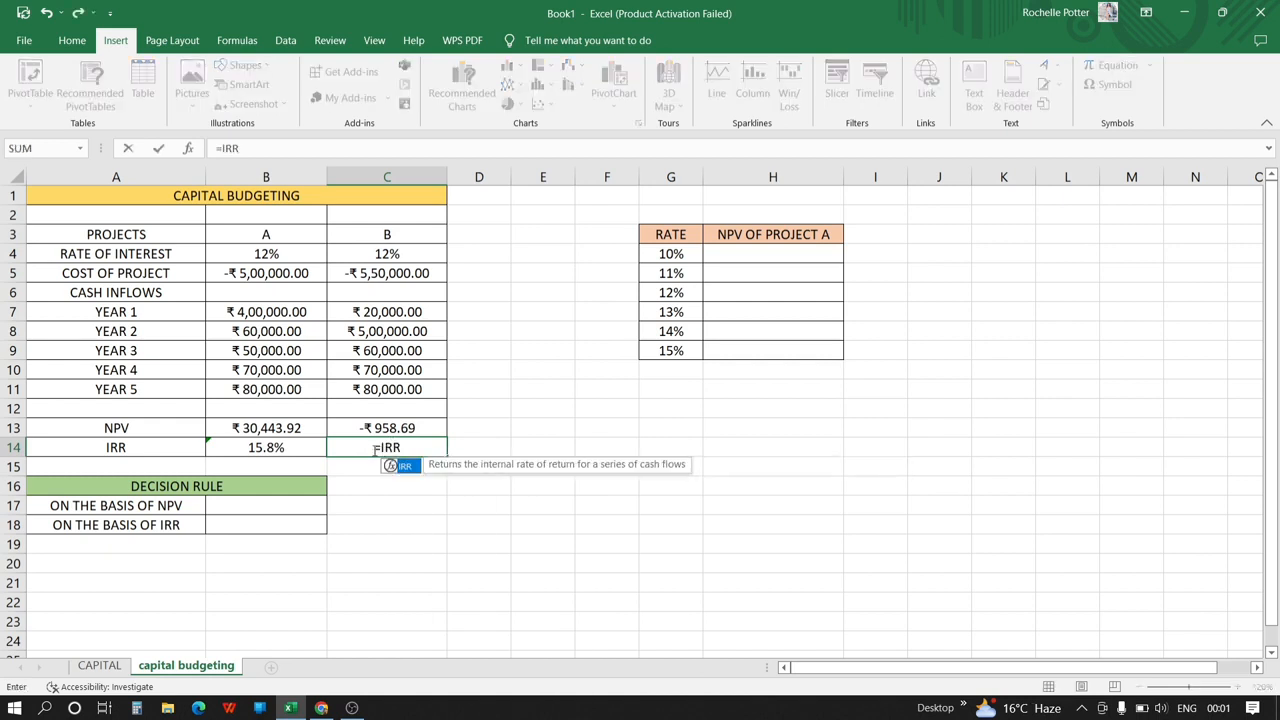
pyautogui.write('(')
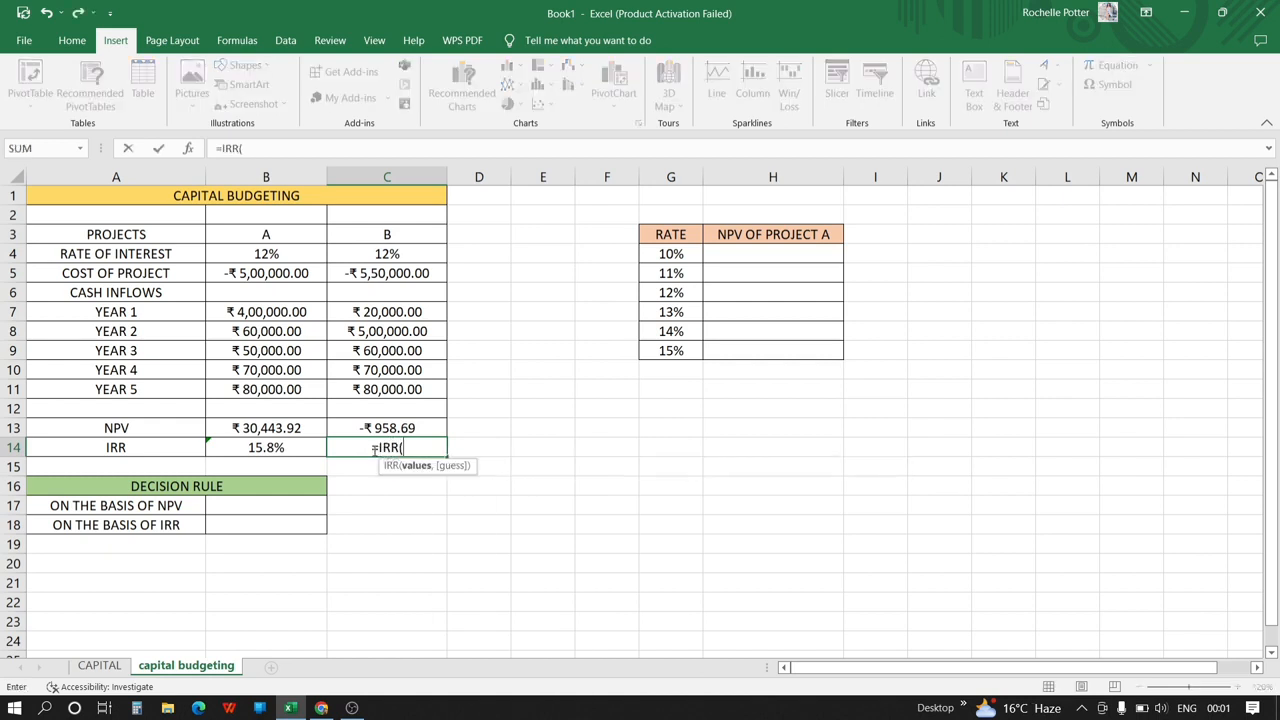
pyautogui.click(386, 278)
pyautogui.moveTo(388, 281)
pyautogui.mouseDown()
pyautogui.moveTo(397, 341)
pyautogui.moveTo(376, 270)
pyautogui.mouseUp()
pyautogui.click(376, 276)
pyautogui.press('Return')
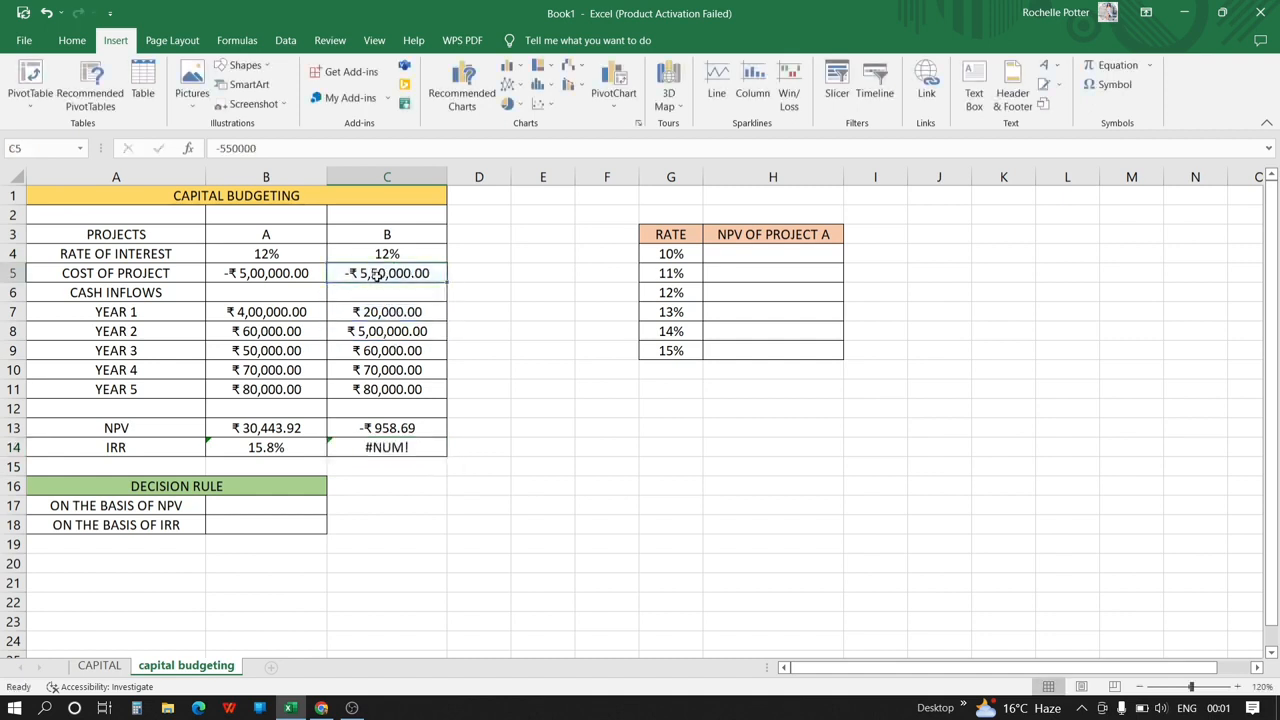
# Try replacing the formula in C14 by re-entering the IRR function with project B's cost cell C5
pyautogui.doubleClick(403, 448)
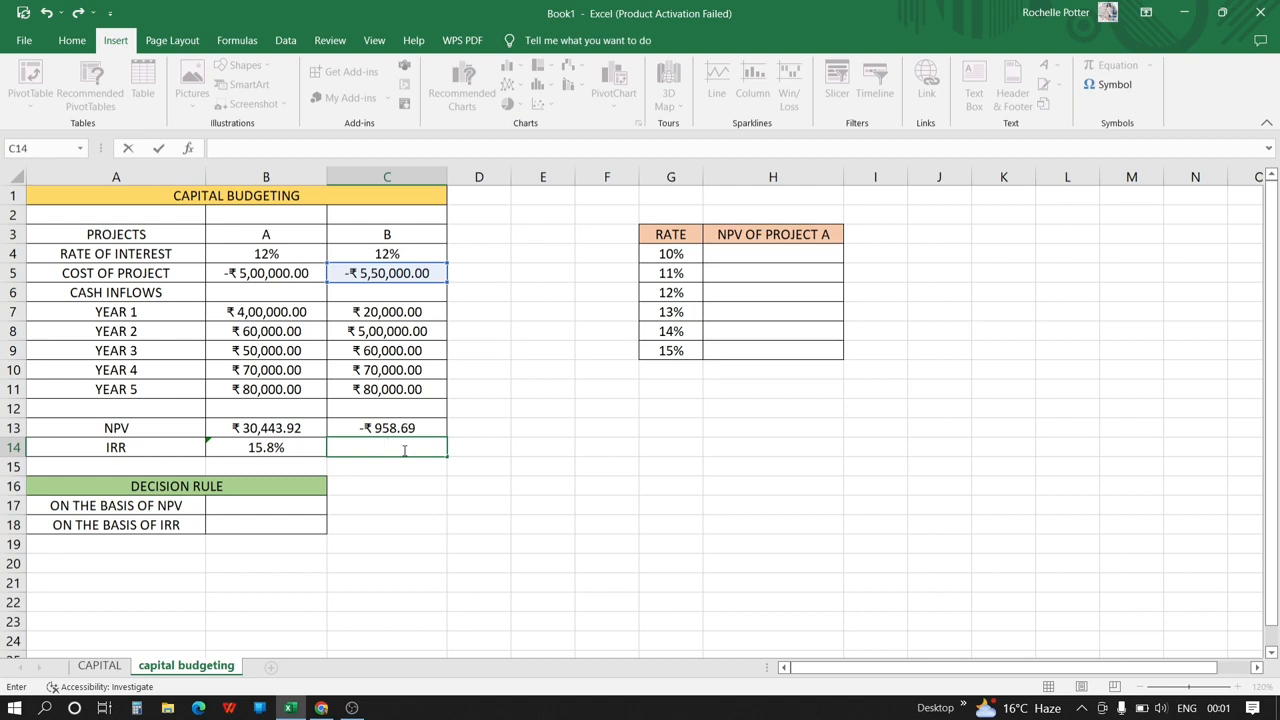
pyautogui.write('=IRR')
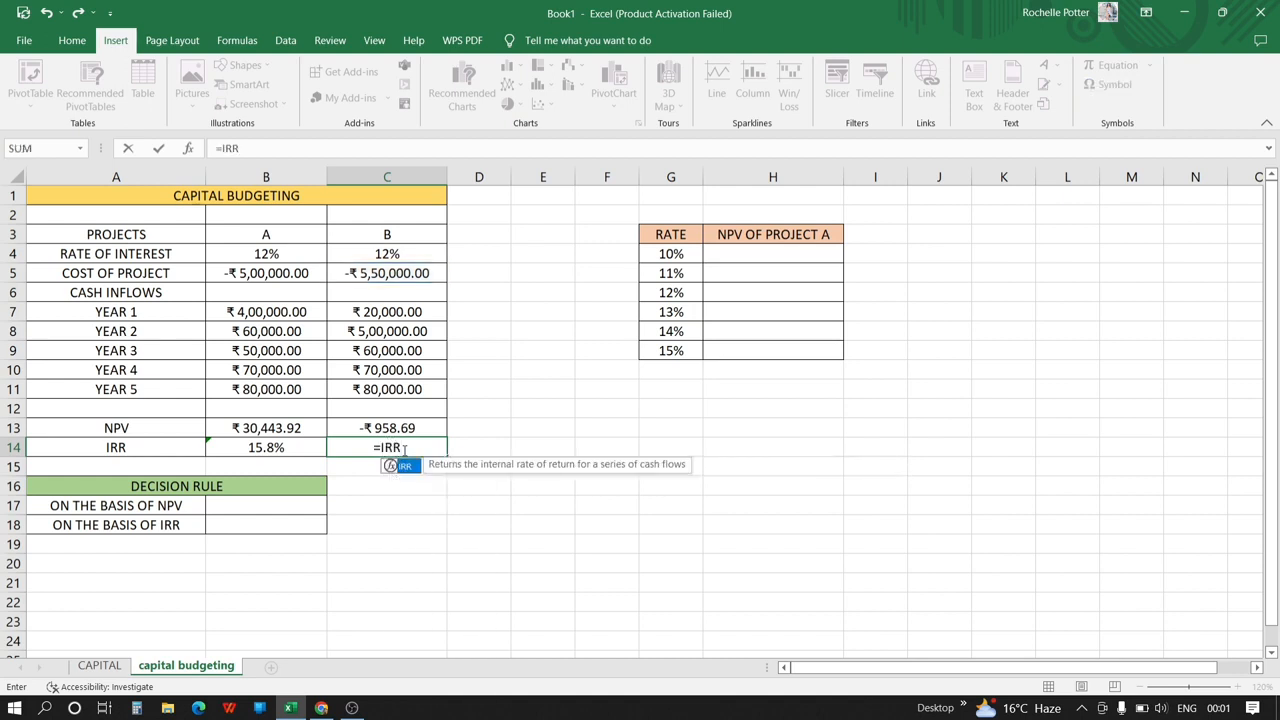
pyautogui.write('(')
pyautogui.click(392, 280)
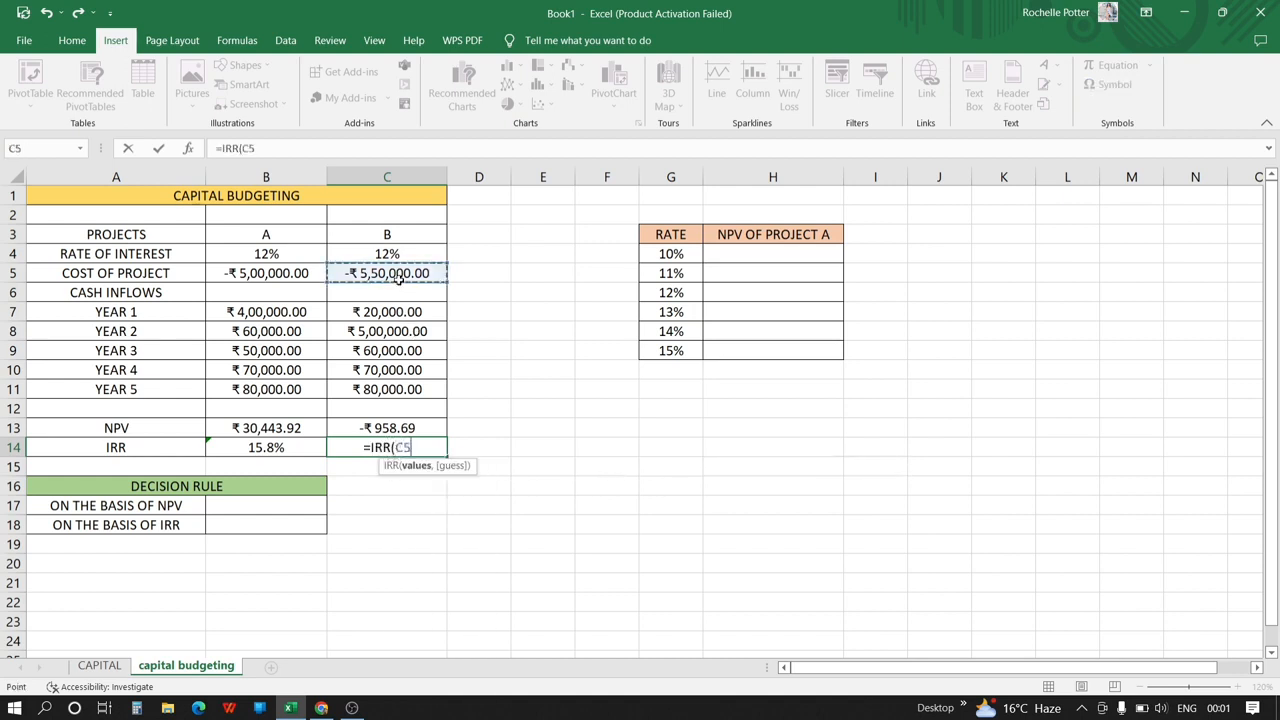
pyautogui.click(389, 276)
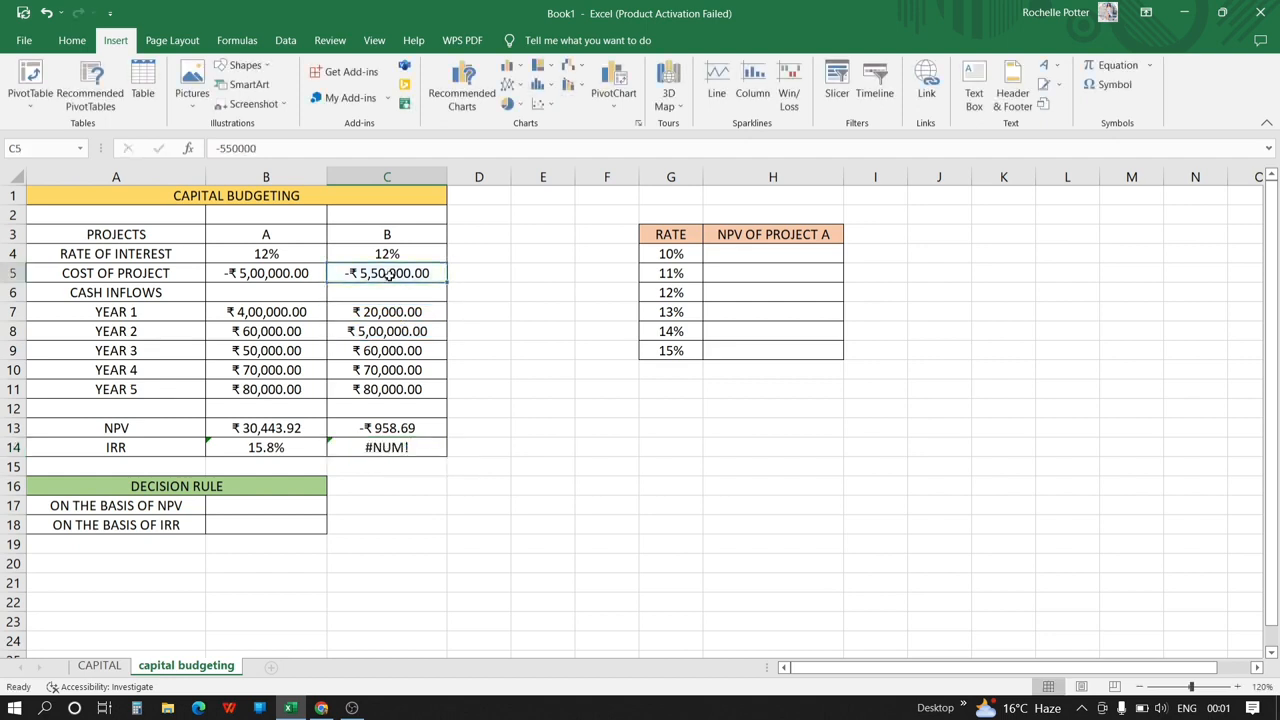
# Replace the formula in C14 with =IRR(C5:C11) to calculate project B's internal rate of return
pyautogui.click(420, 448)
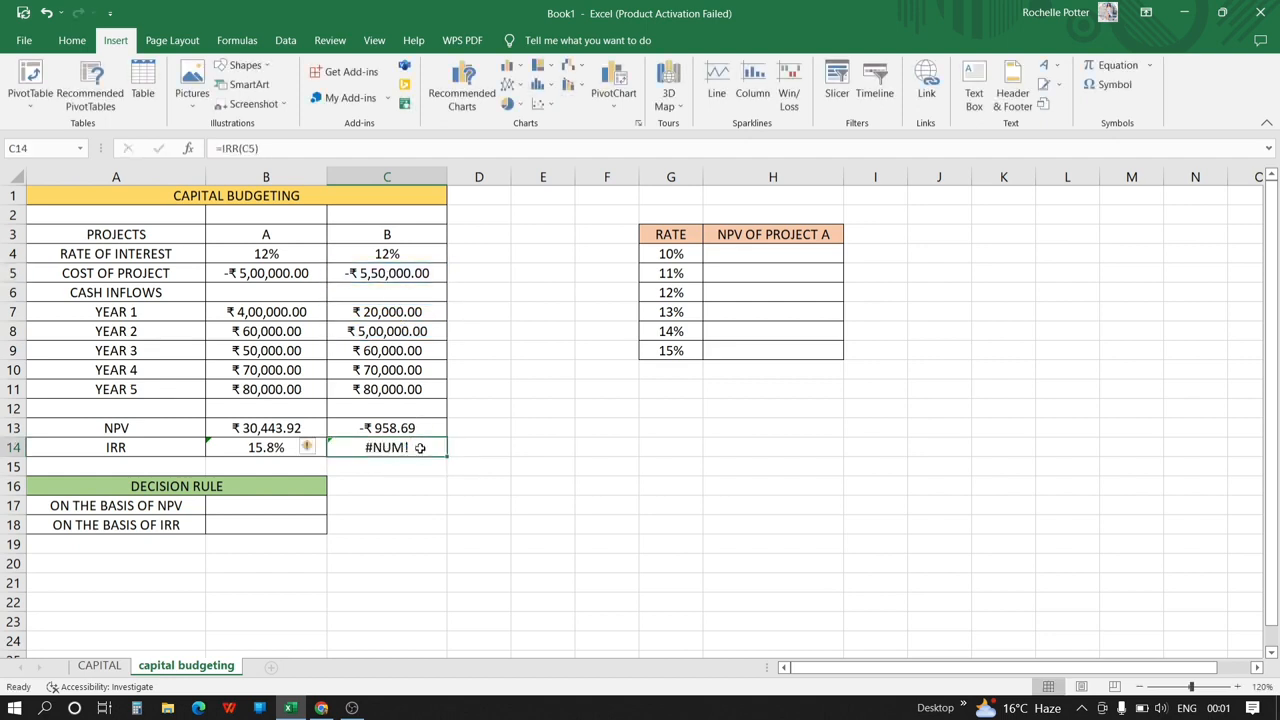
pyautogui.press('Delete')
pyautogui.write('=IRR')
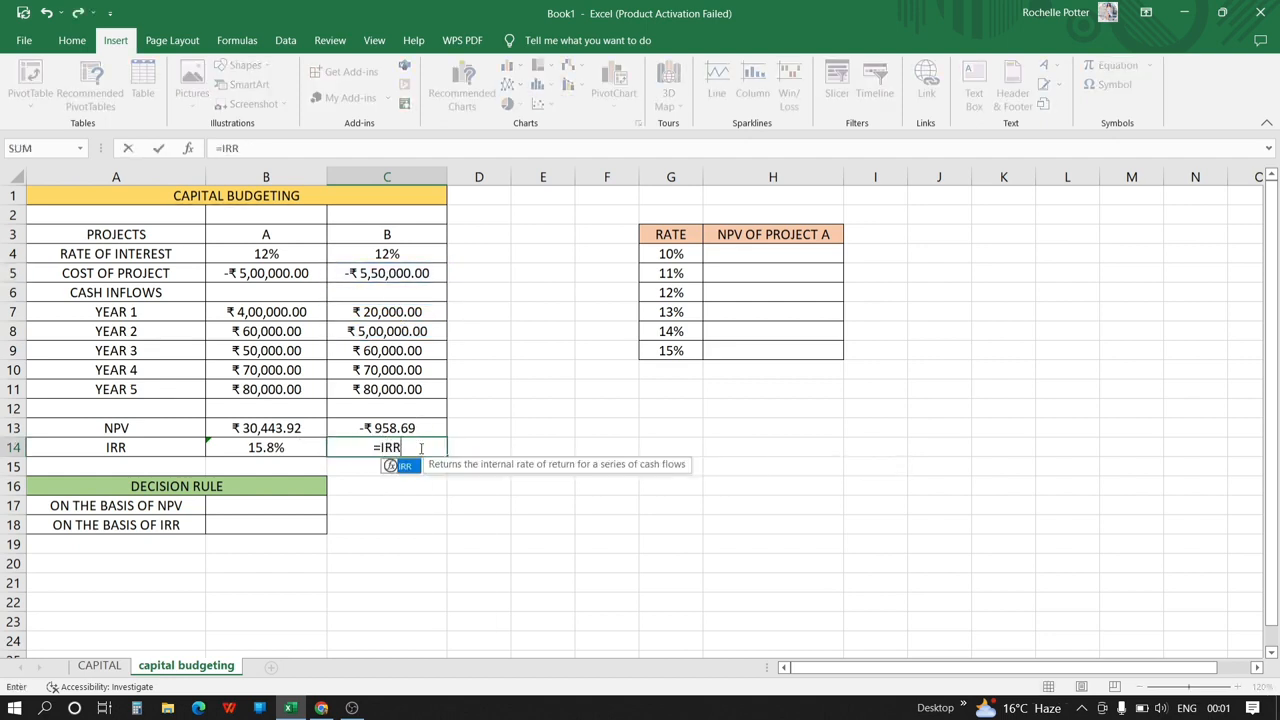
pyautogui.write('(')
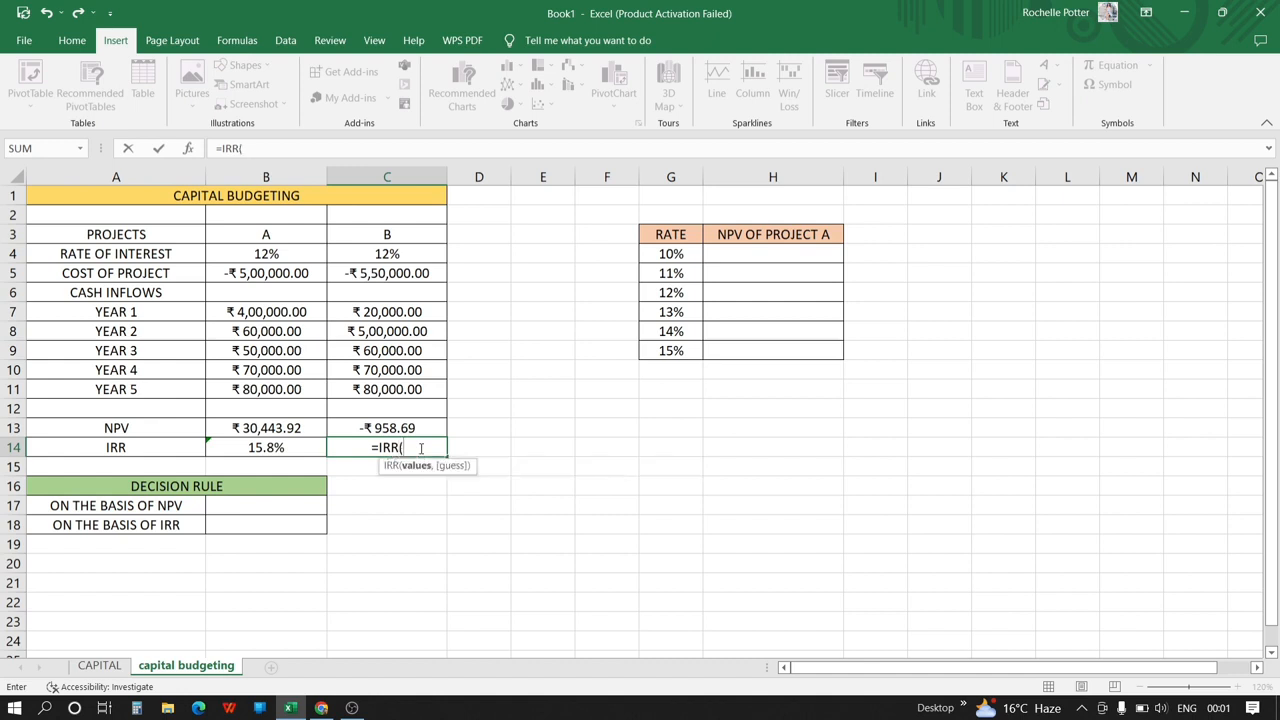
pyautogui.click(398, 273)
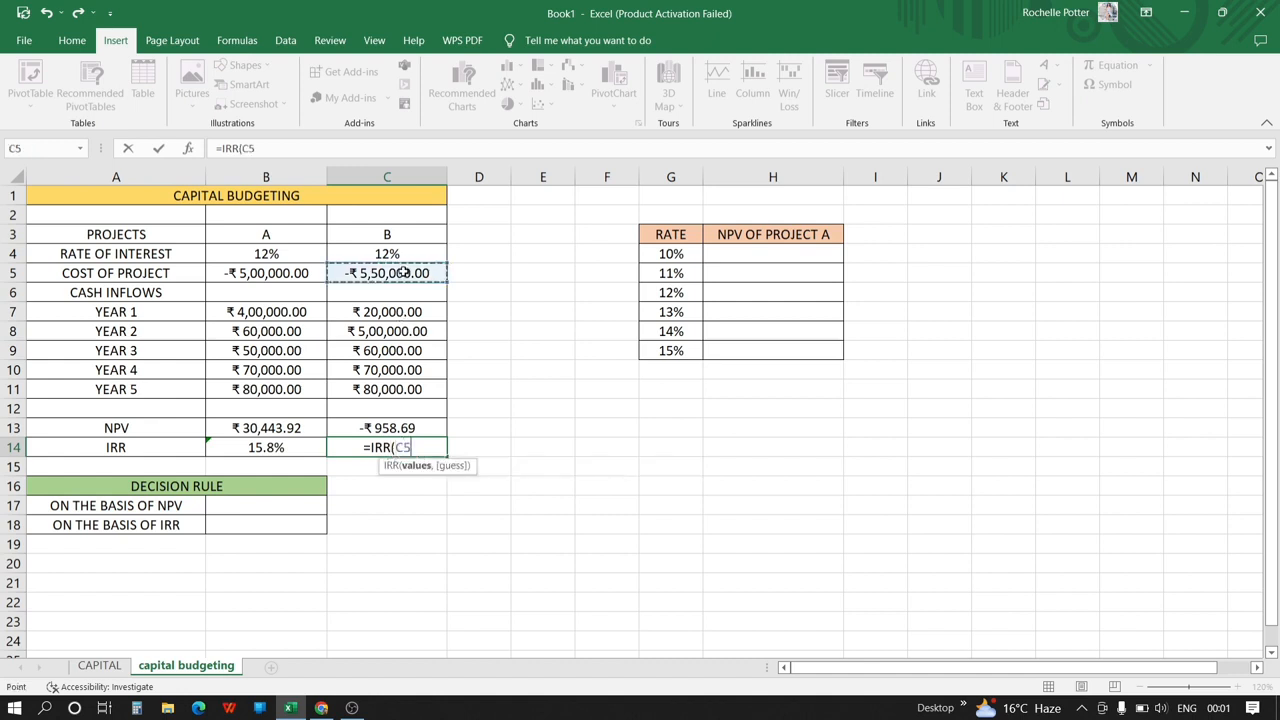
pyautogui.moveTo(400, 272); pyautogui.dragTo(429, 389)
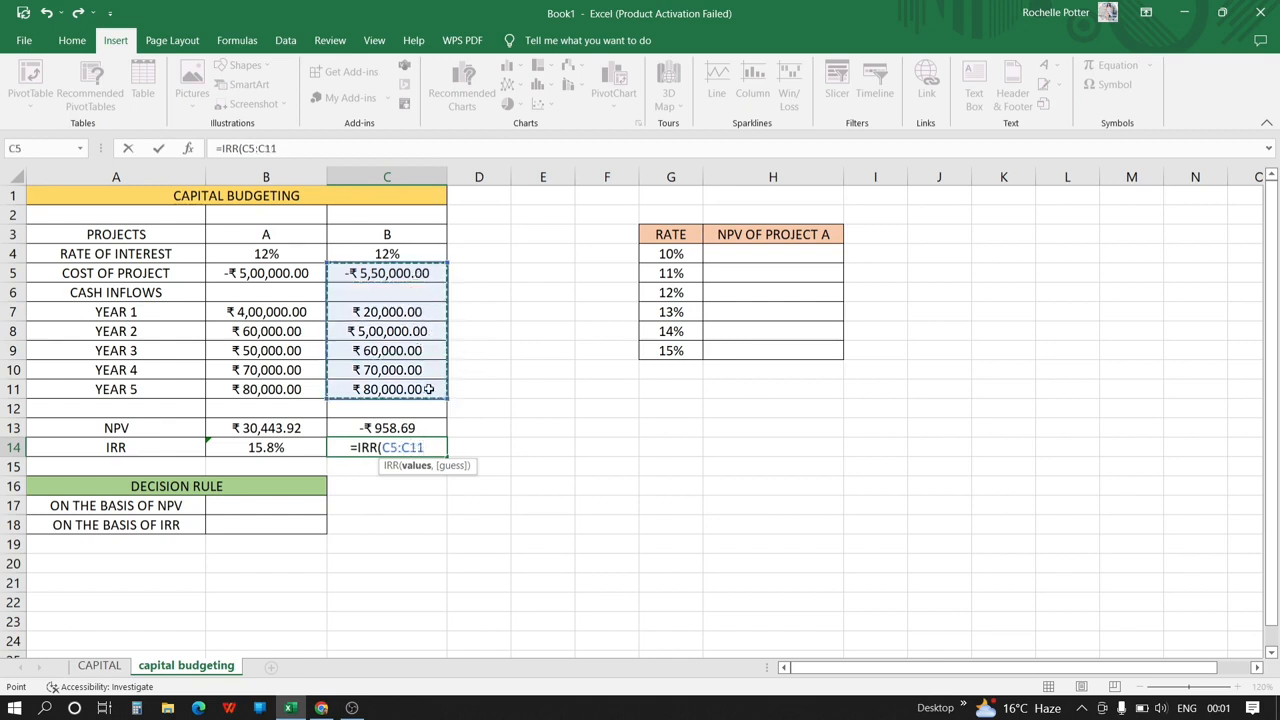
pyautogui.write(')')
pyautogui.press('Return')
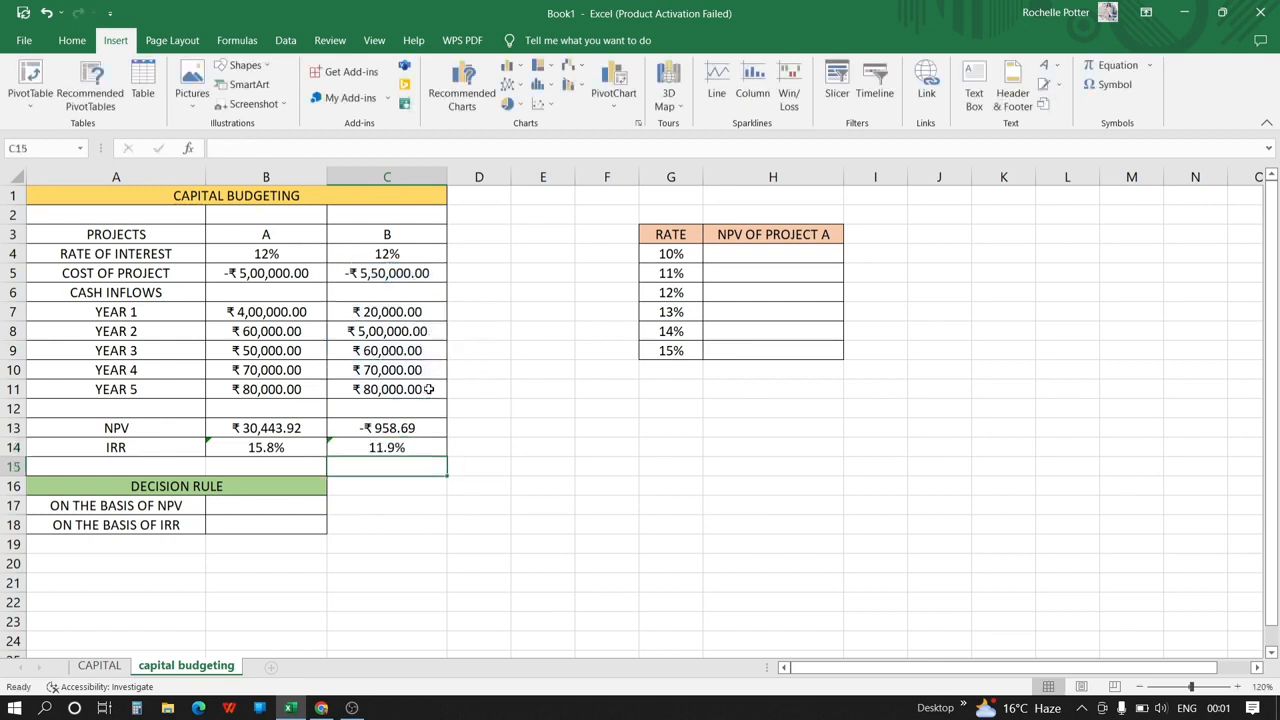
# Enter the NPV decision rule in B17 with the formula =IF(B13>C13,"PROJECT A","PROJECT B")
pyautogui.click(273, 510)
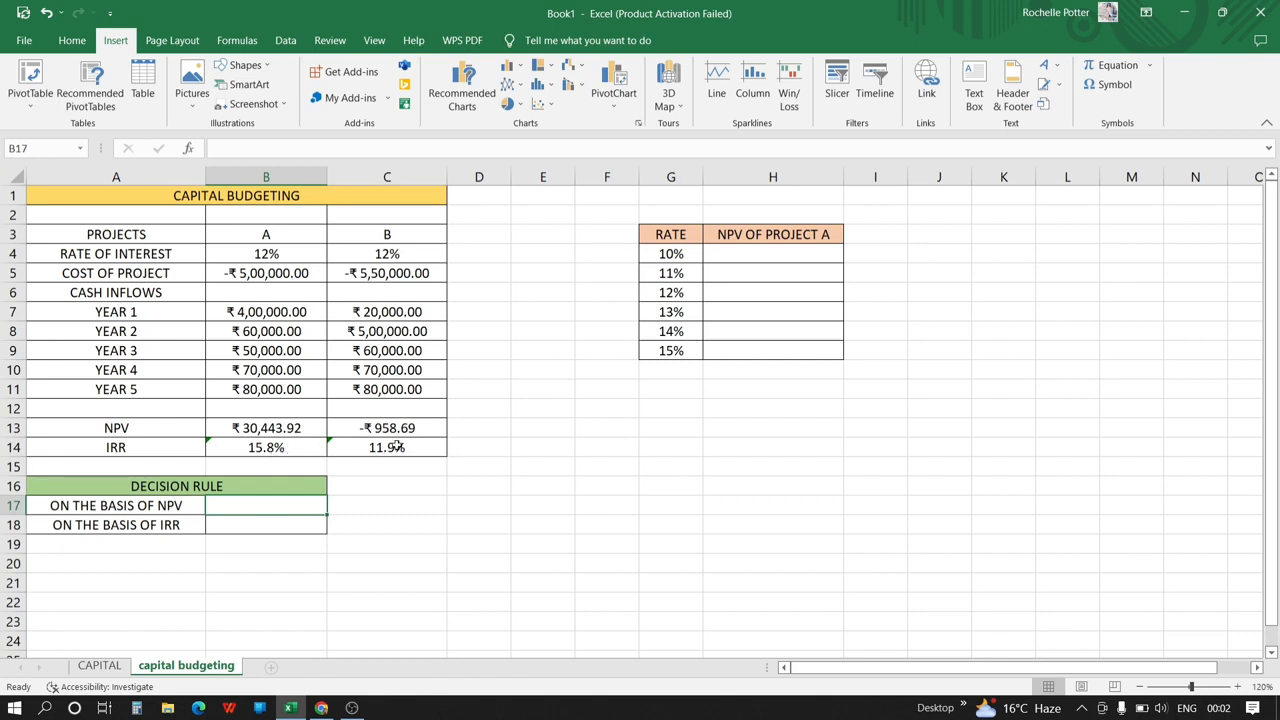
pyautogui.doubleClick(279, 505)
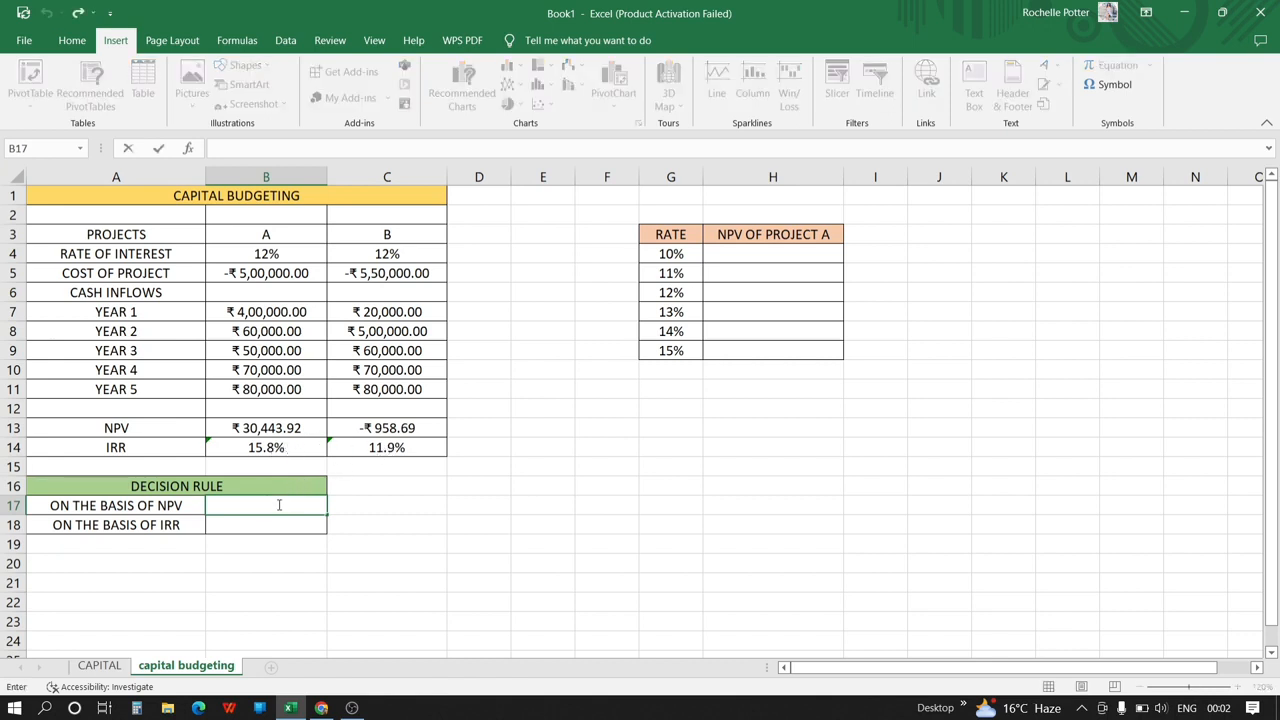
pyautogui.write('=IF')
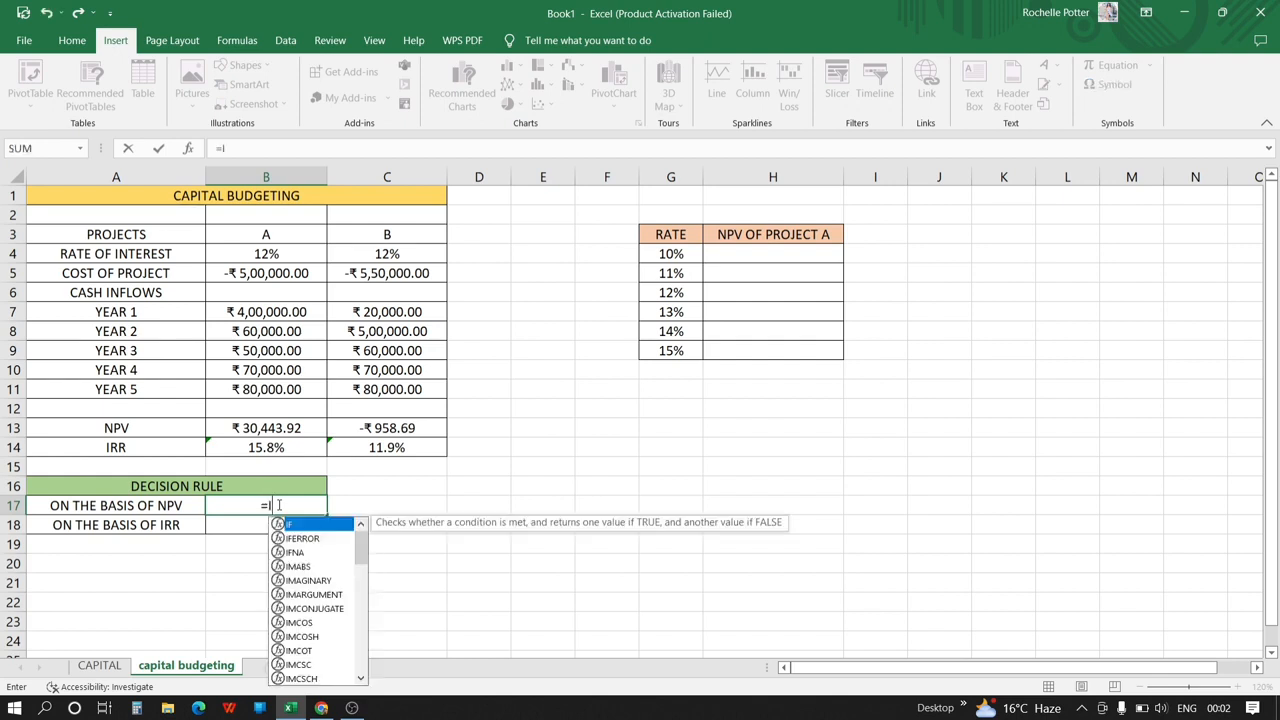
pyautogui.write('(')
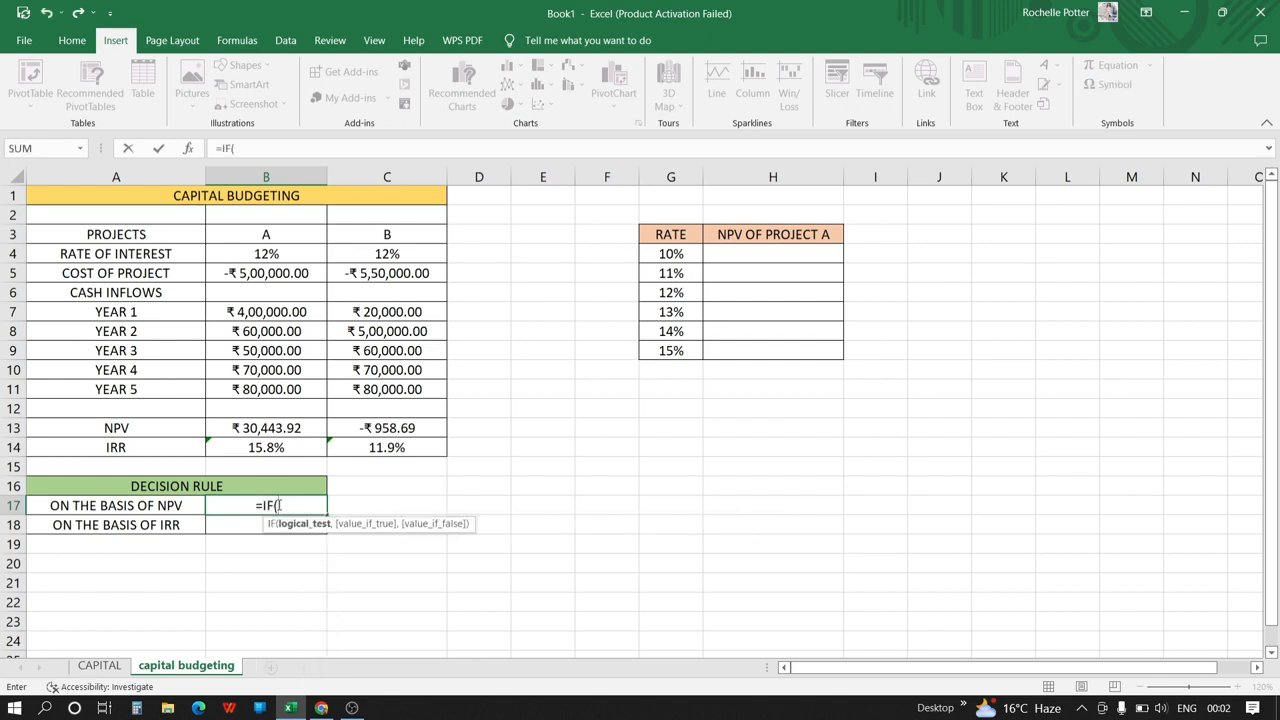
pyautogui.click(265, 427)
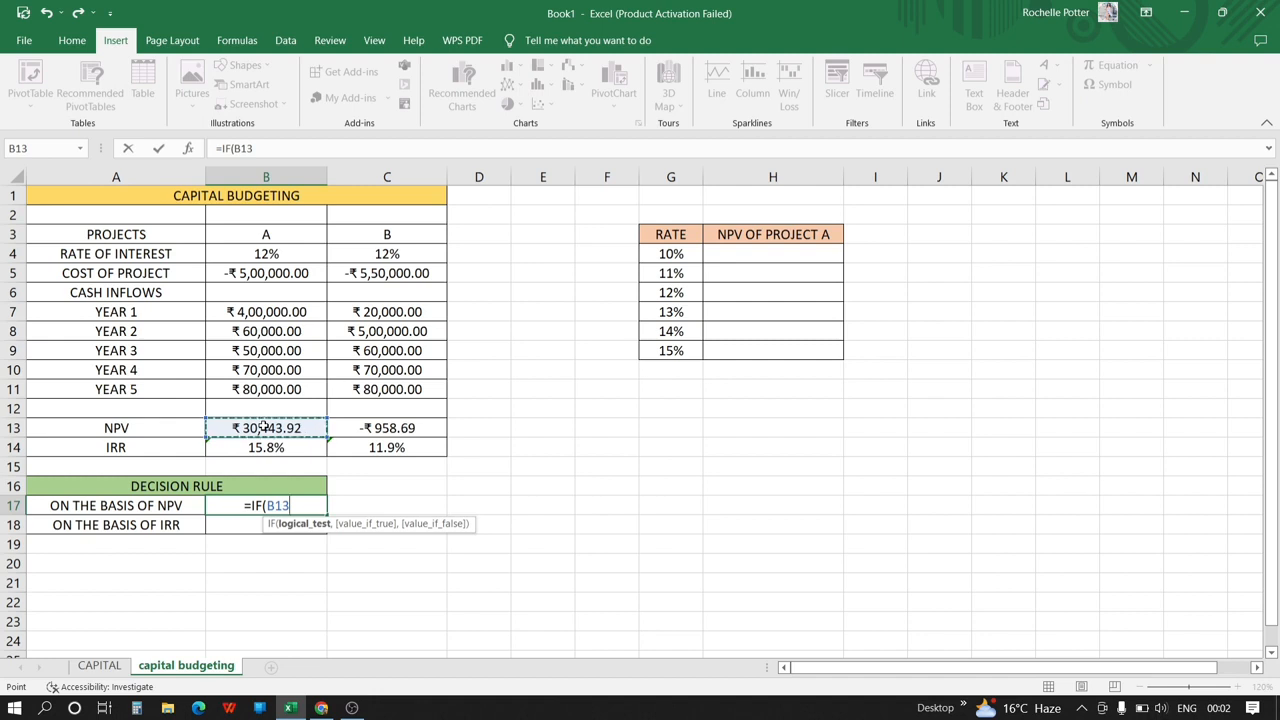
pyautogui.write('>')
pyautogui.click(385, 428)
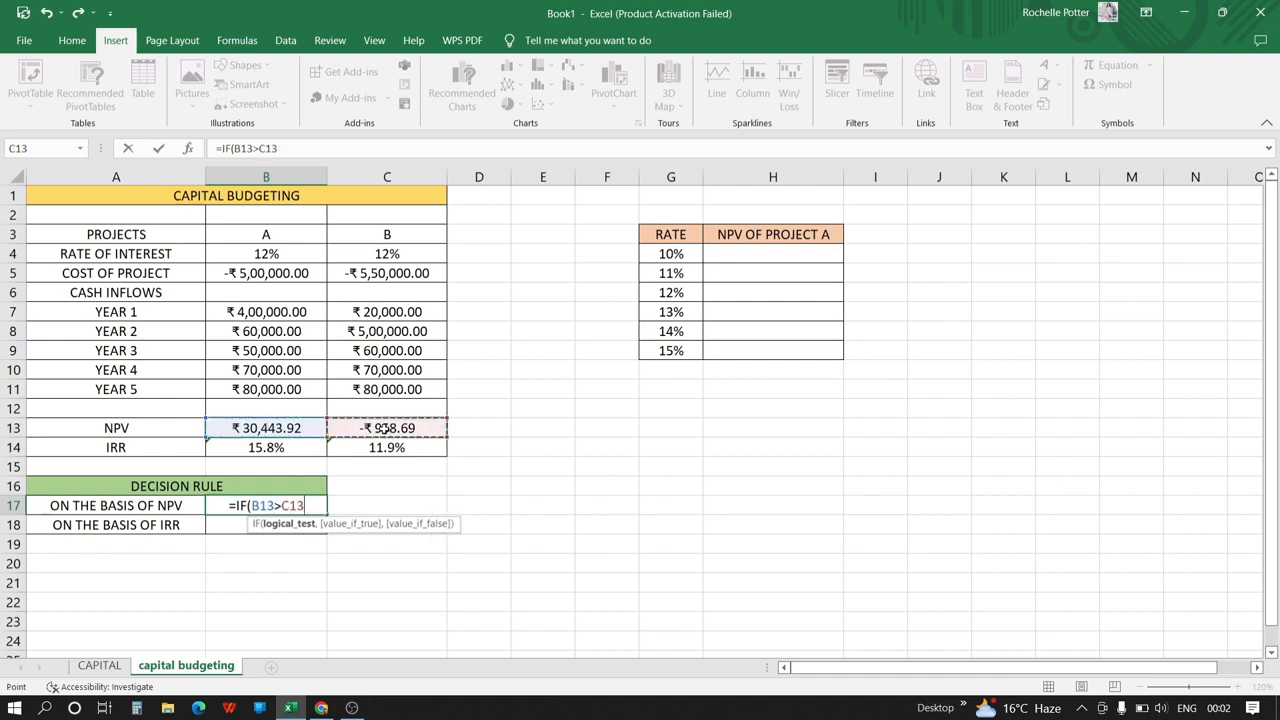
pyautogui.write(',"P')
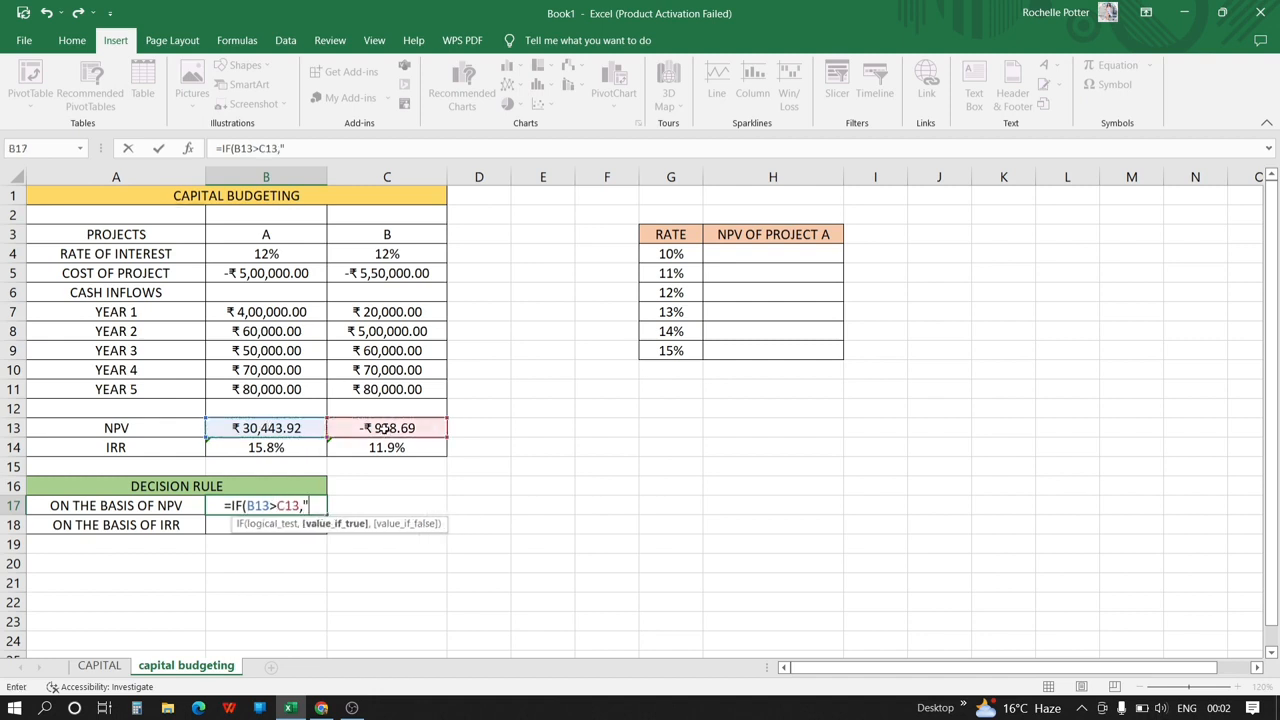
pyautogui.write('ROJEC')
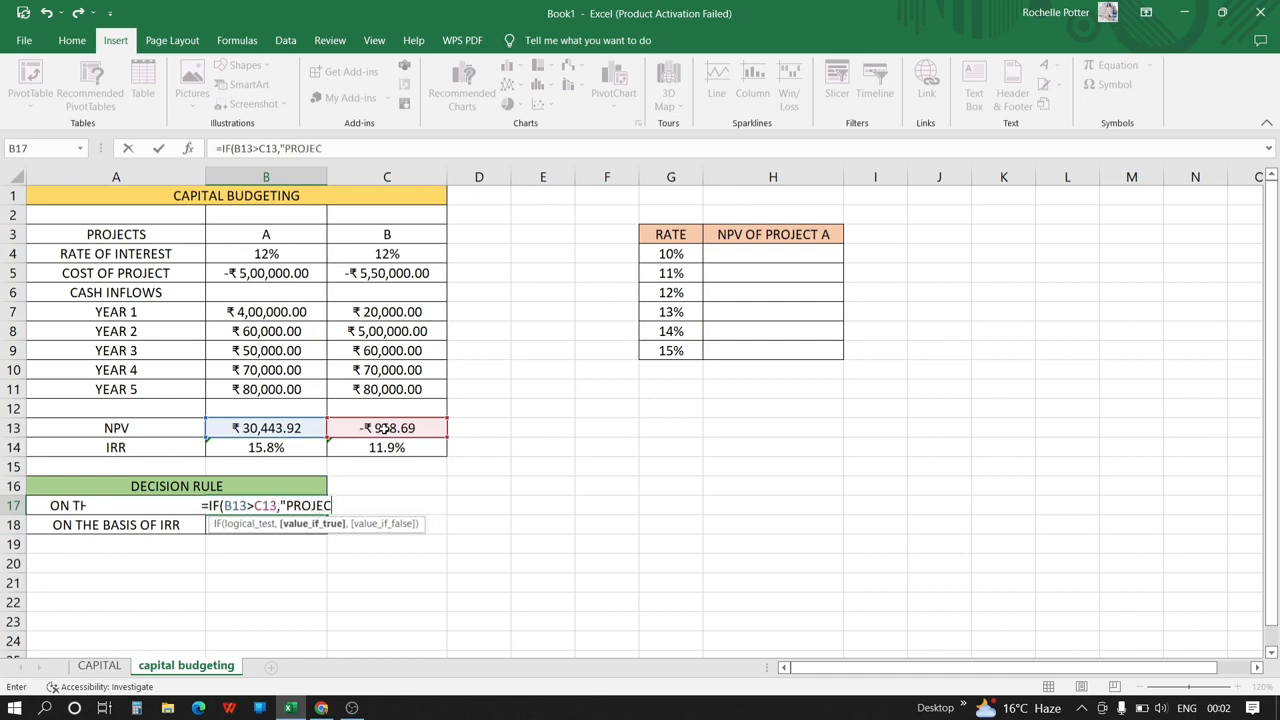
pyautogui.write('T A"')
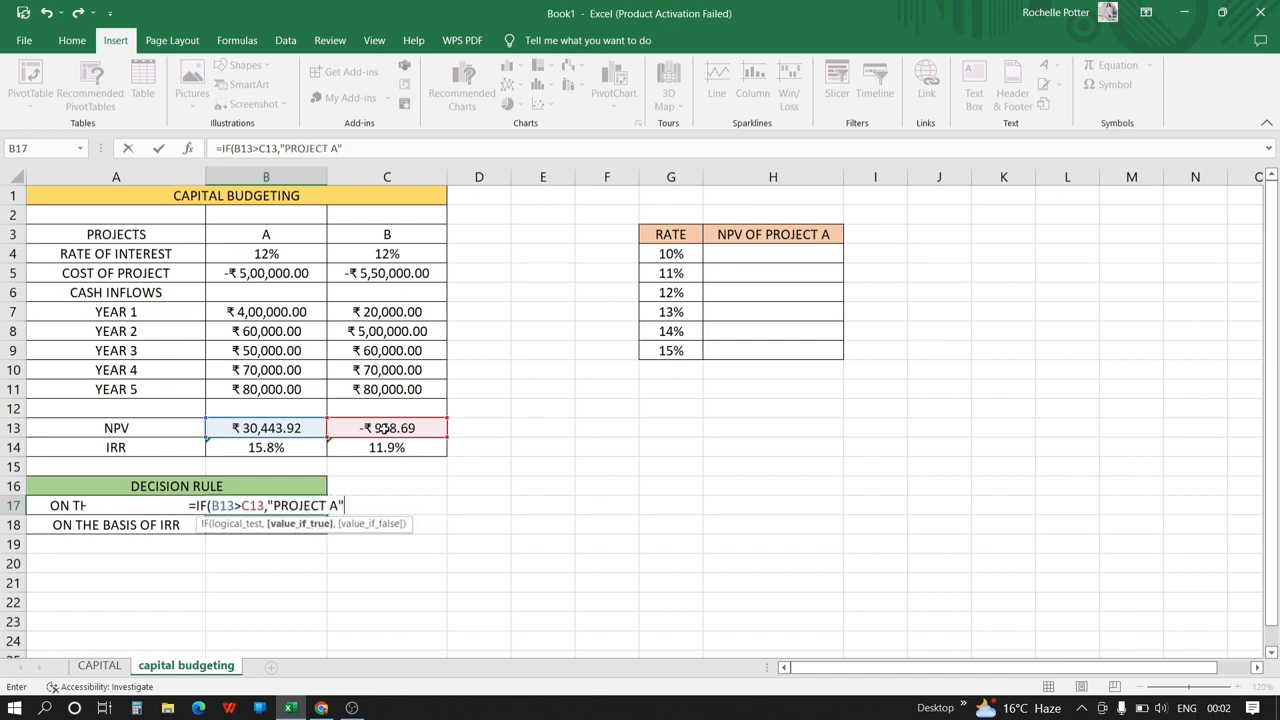
pyautogui.write(',')
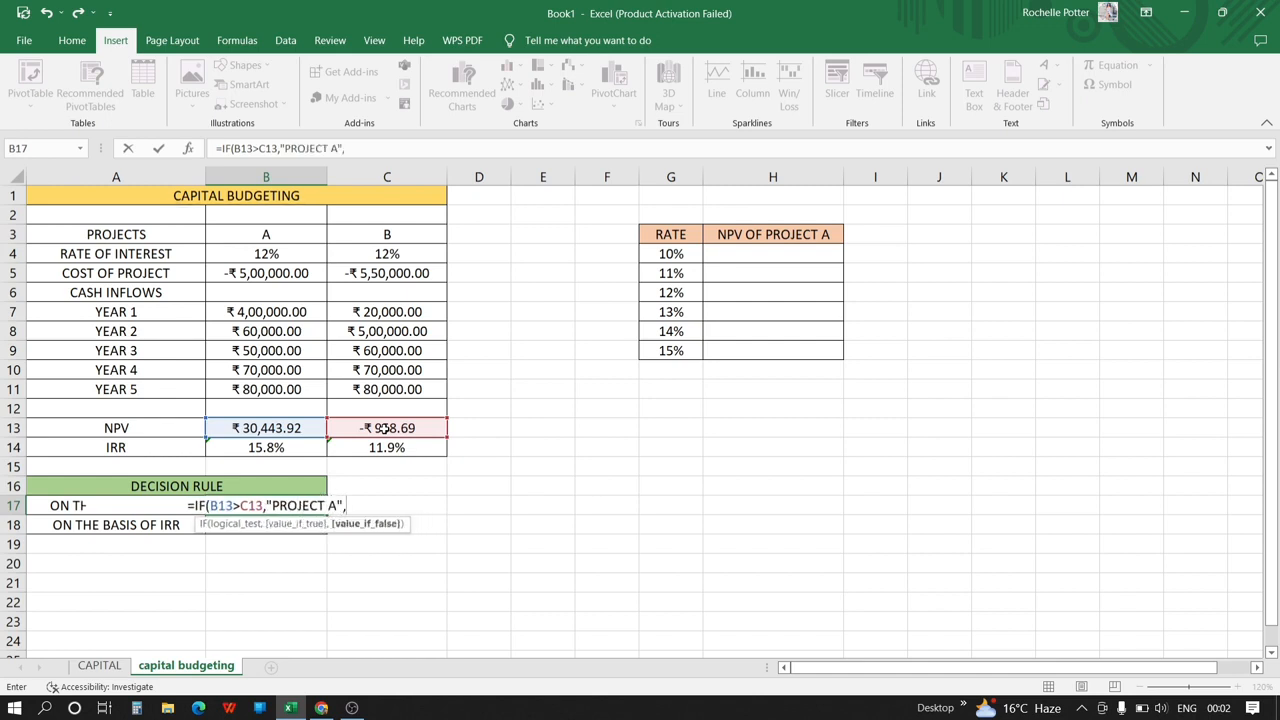
pyautogui.write('"PROJECT')
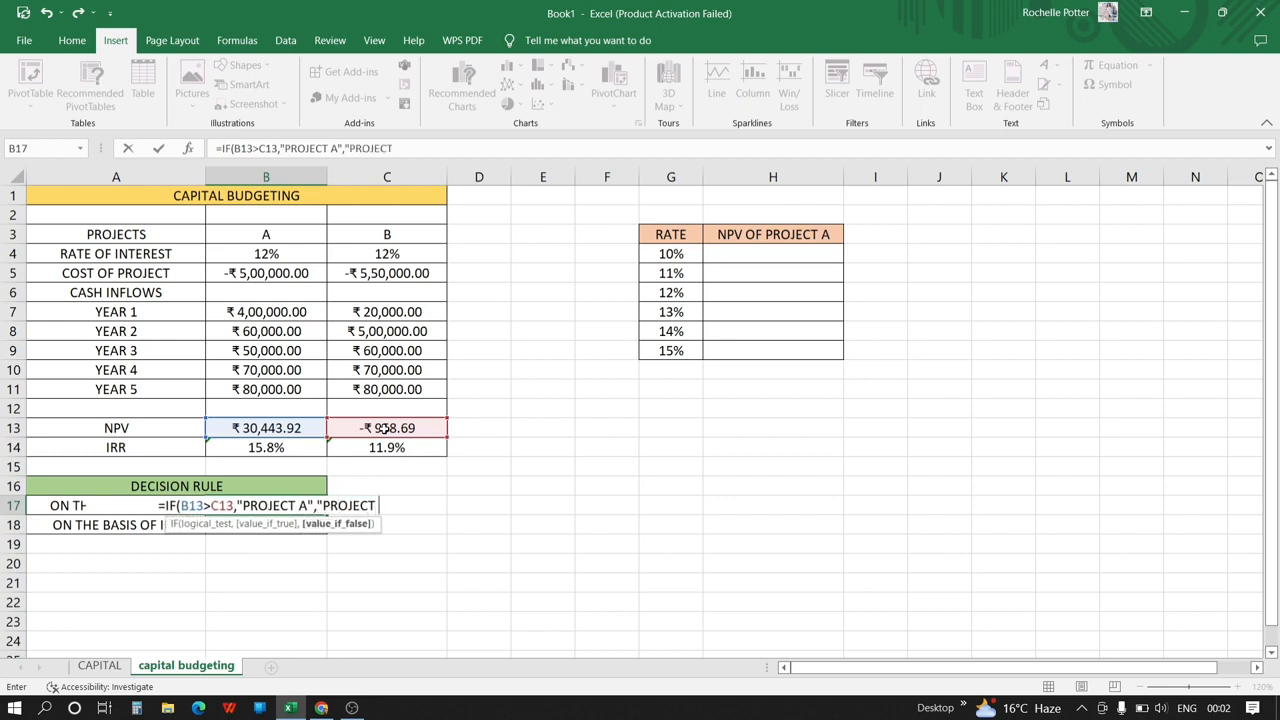
pyautogui.write(' B"')
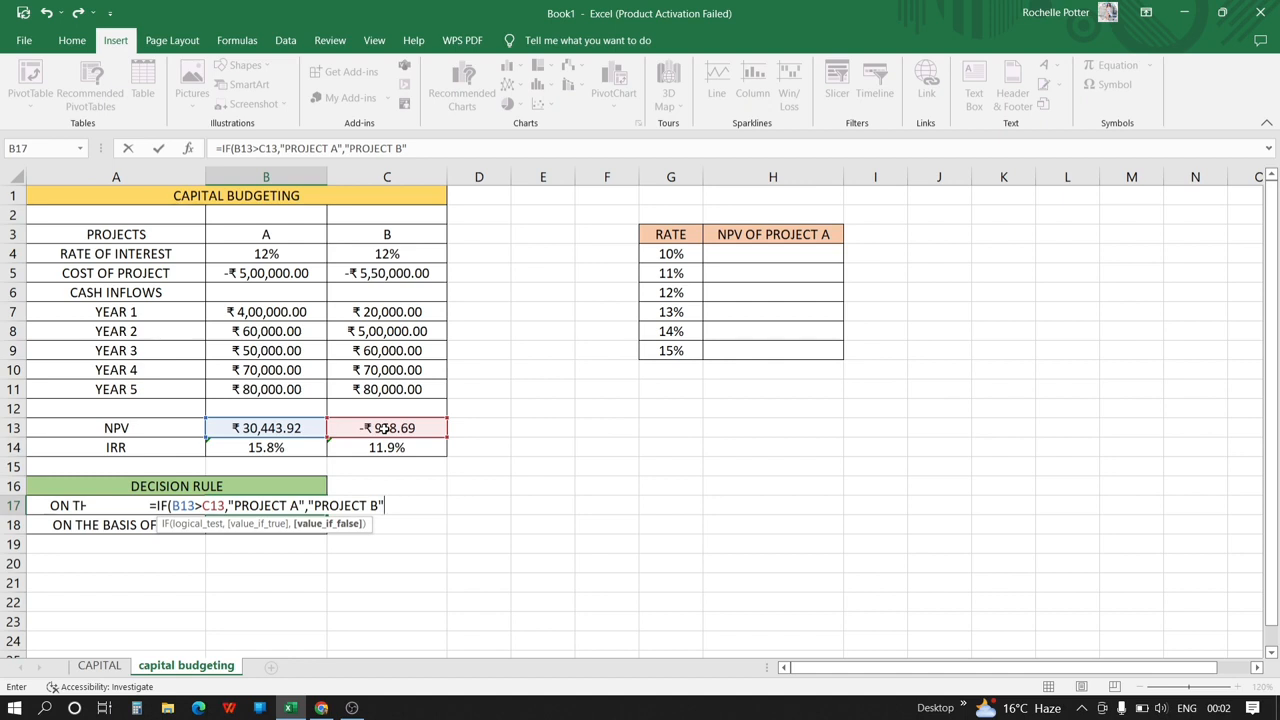
pyautogui.write(')')
pyautogui.press('Return')
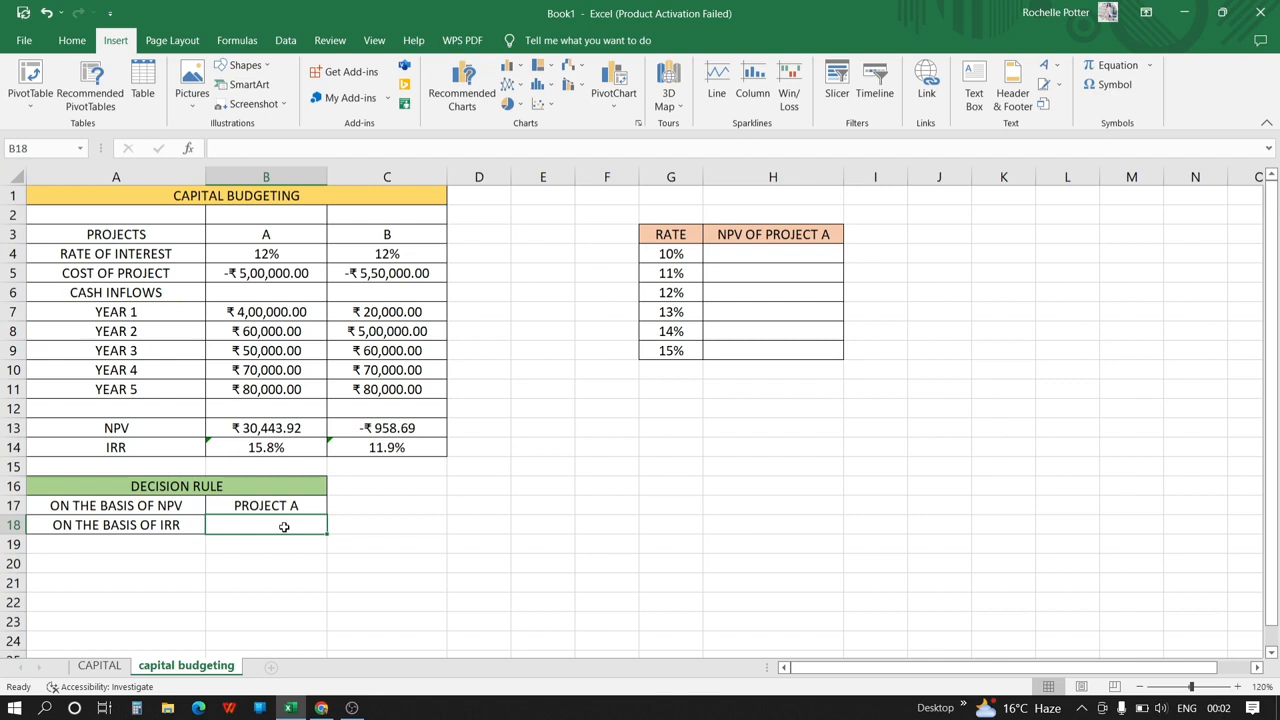
pyautogui.write('=IF')
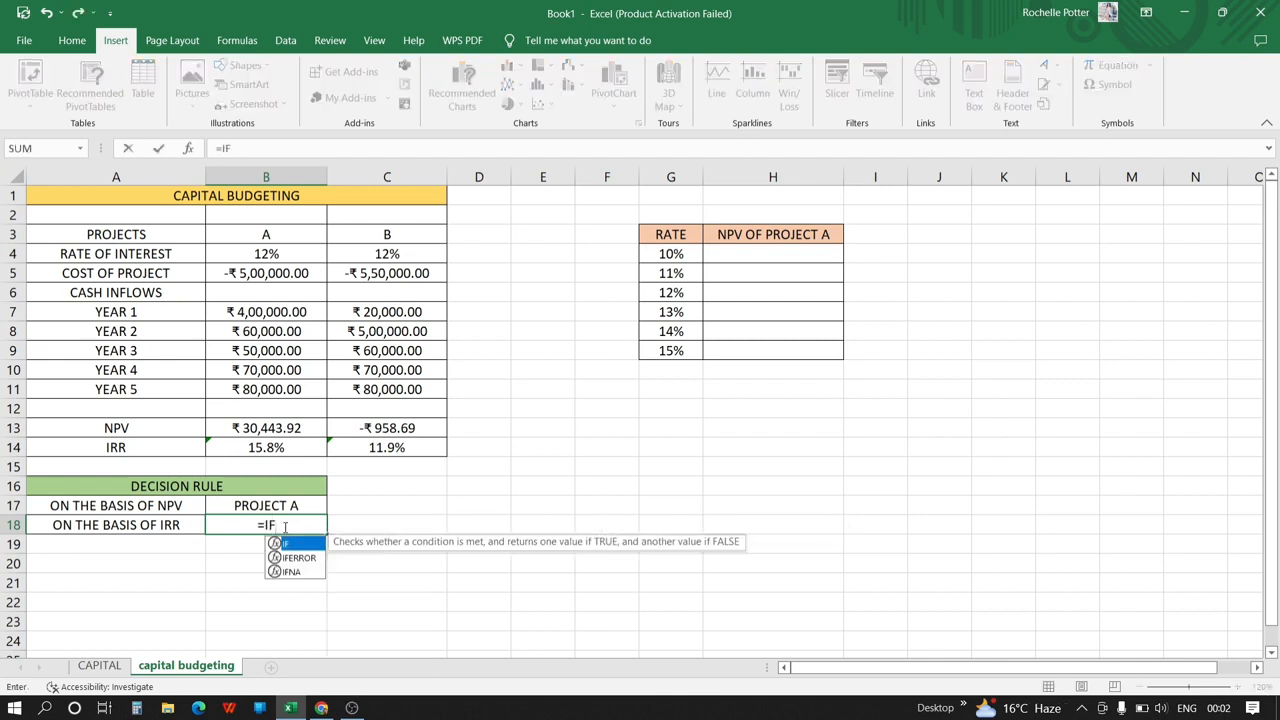
pyautogui.click(270, 447)
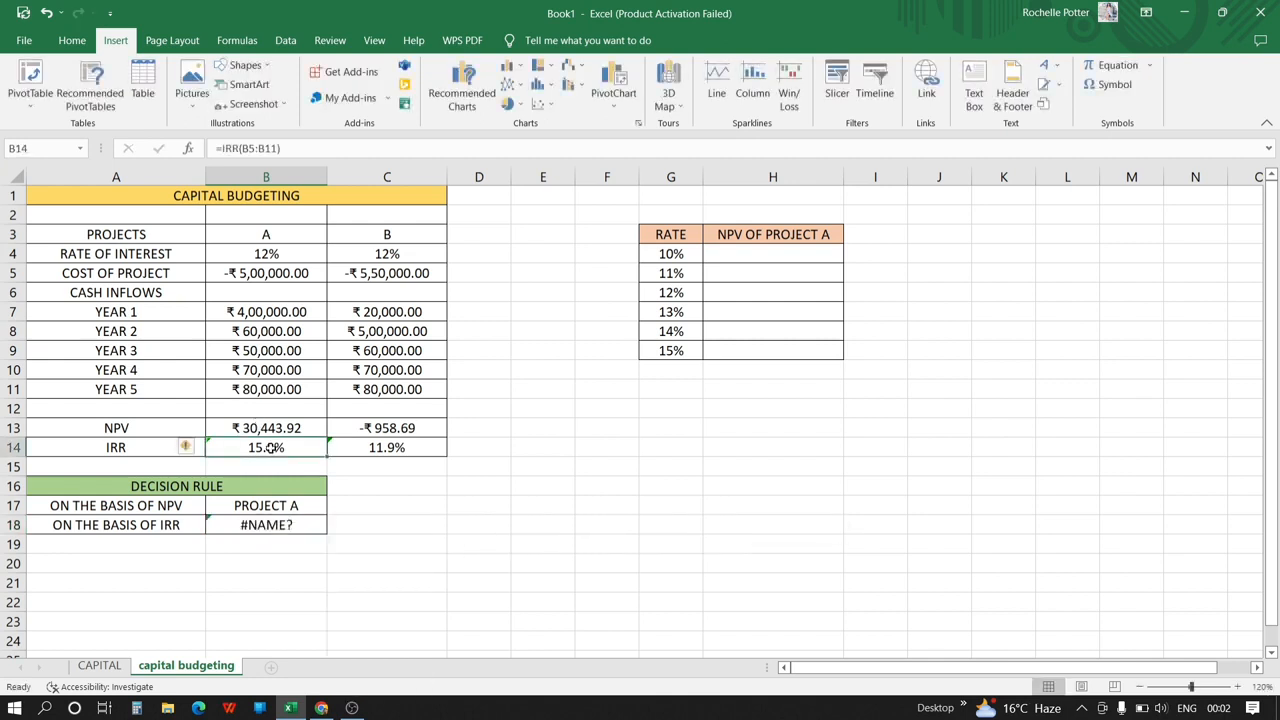
pyautogui.click(280, 525)
pyautogui.press('BackSpace')
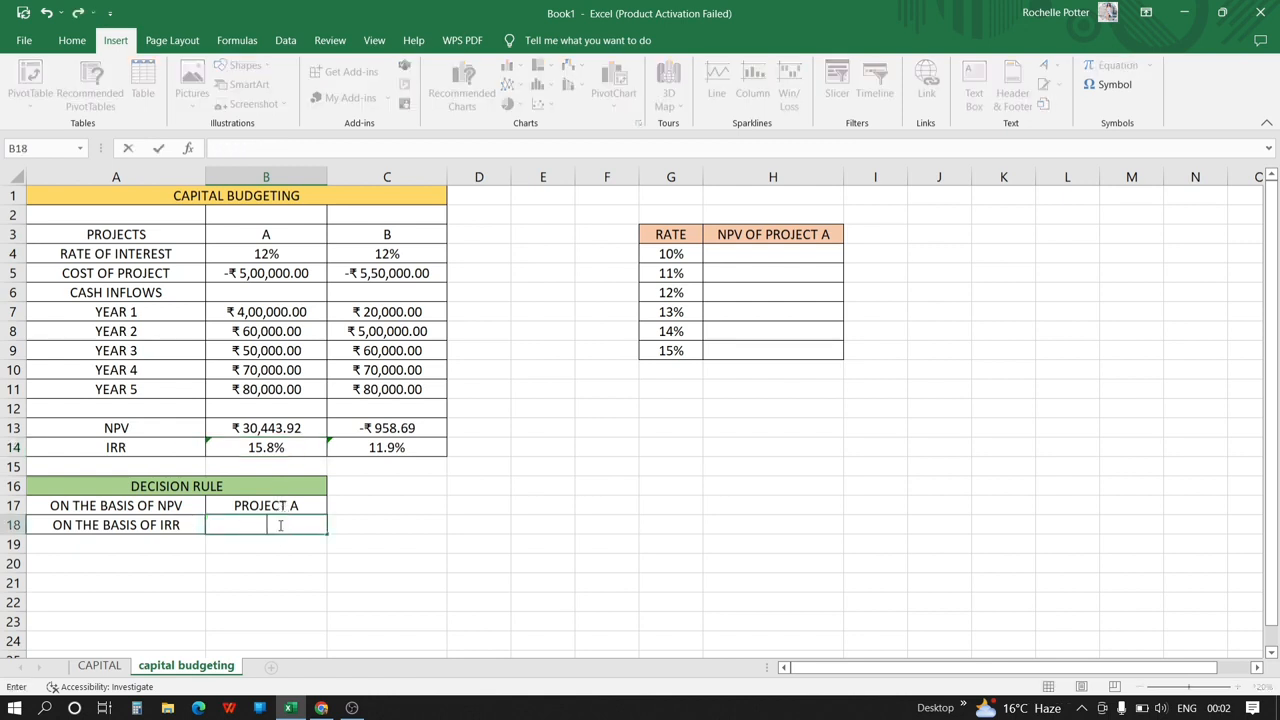
# Enter the IRR decision rule in B18 with the formula =IF(B14>C14,"PROJECT A","PROJECT B")
pyautogui.write('=IF')
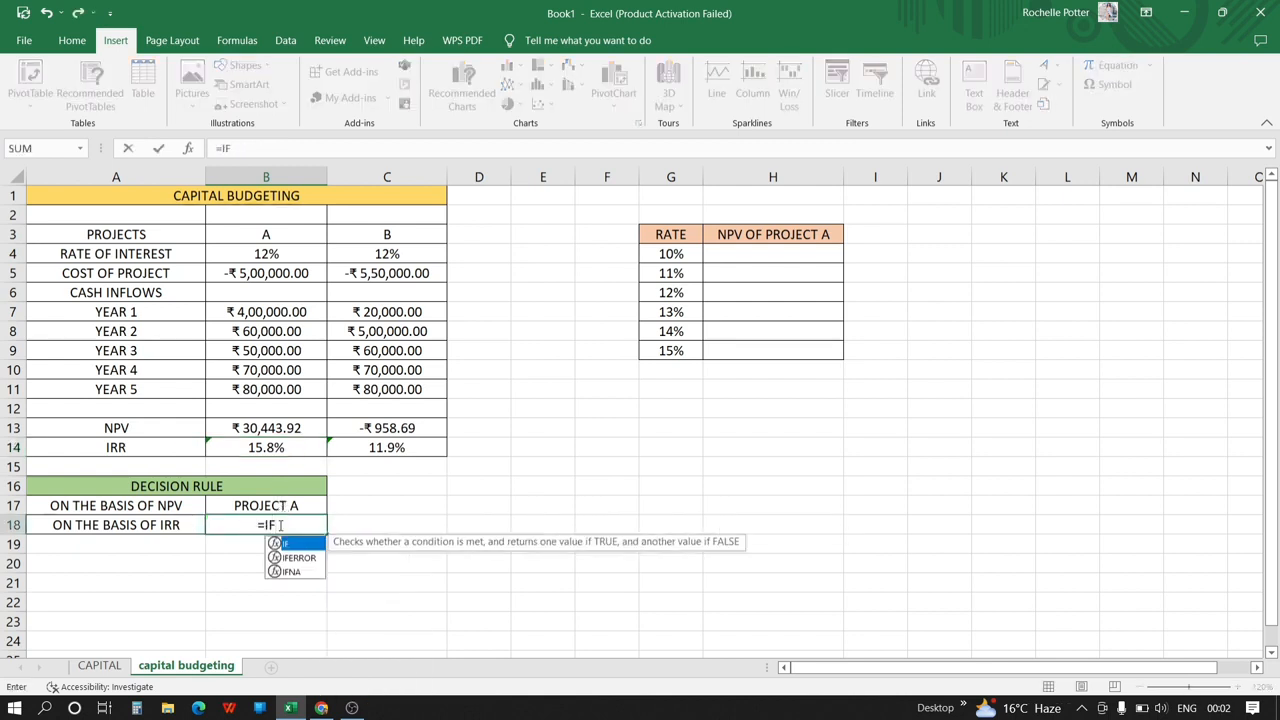
pyautogui.write('(')
pyautogui.click(279, 448)
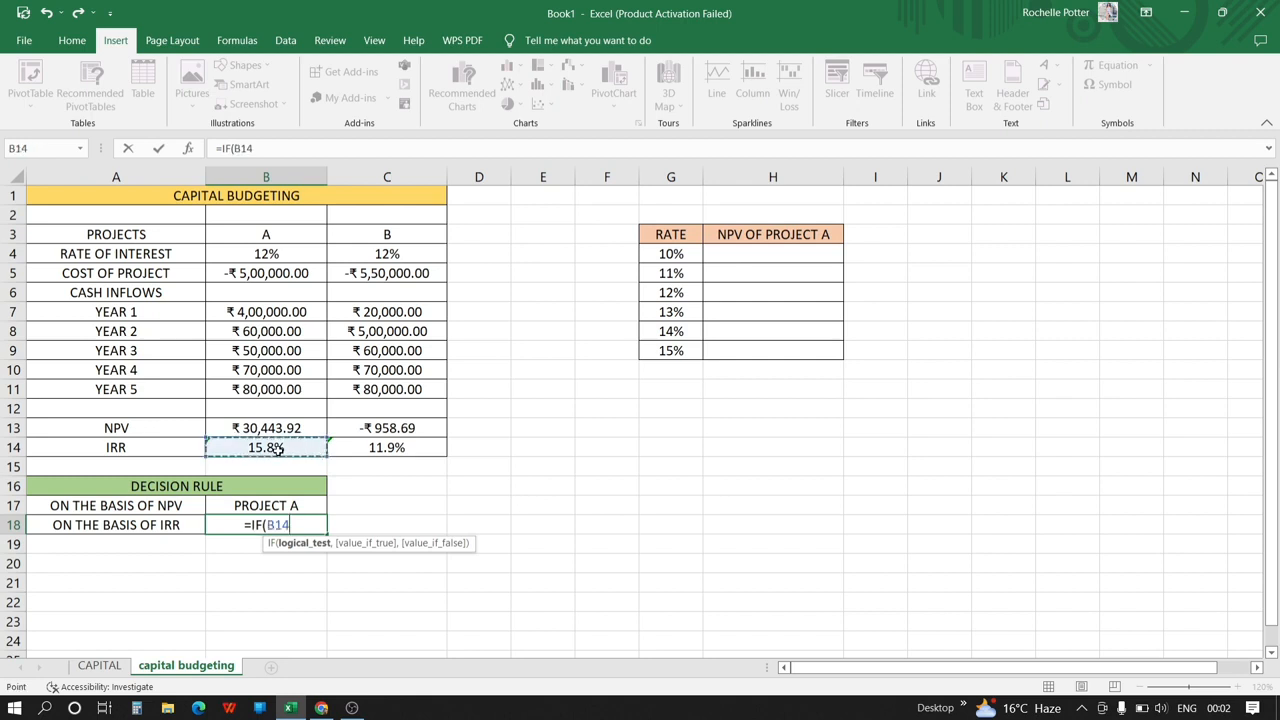
pyautogui.write('>')
pyautogui.click(375, 448)
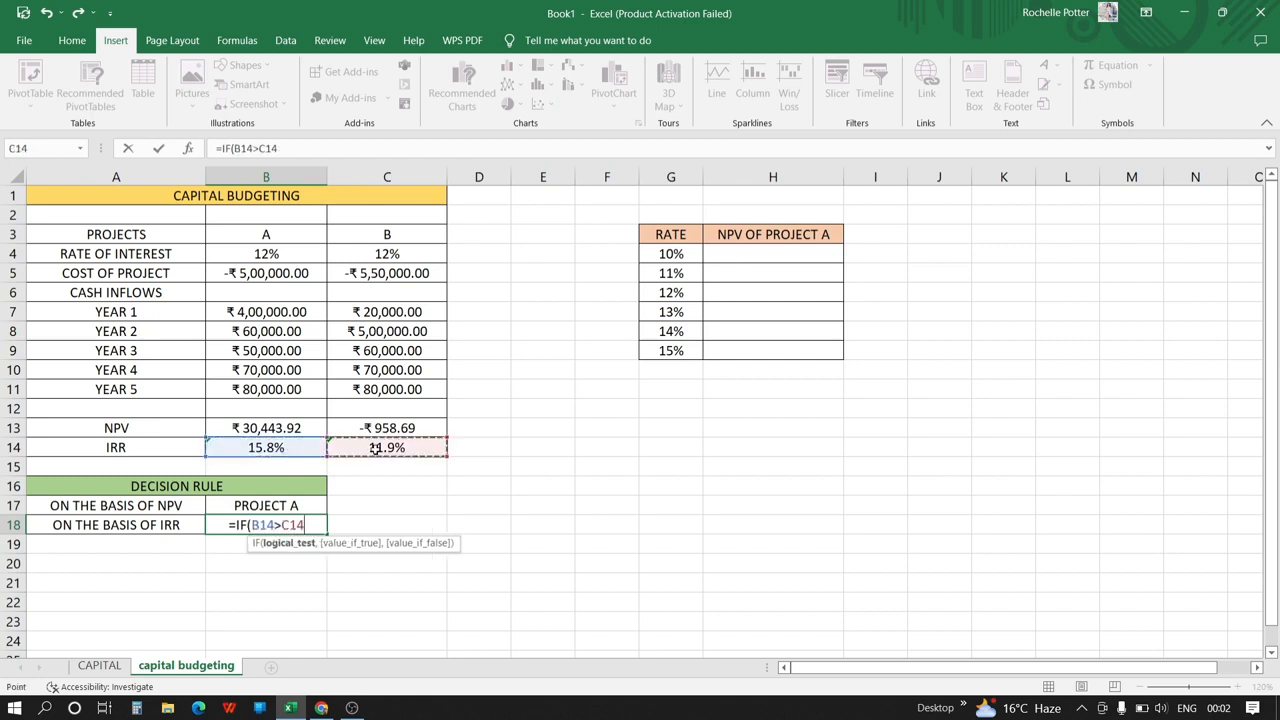
pyautogui.write(',')
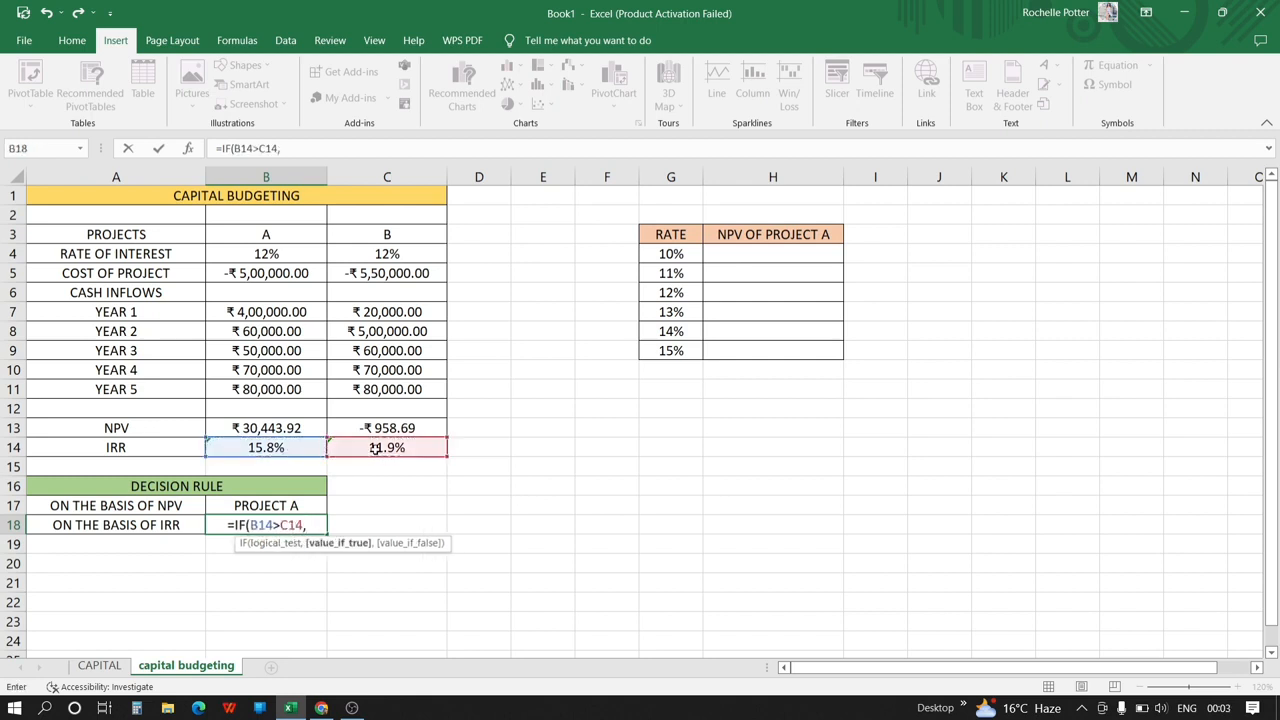
pyautogui.write('"PRO')
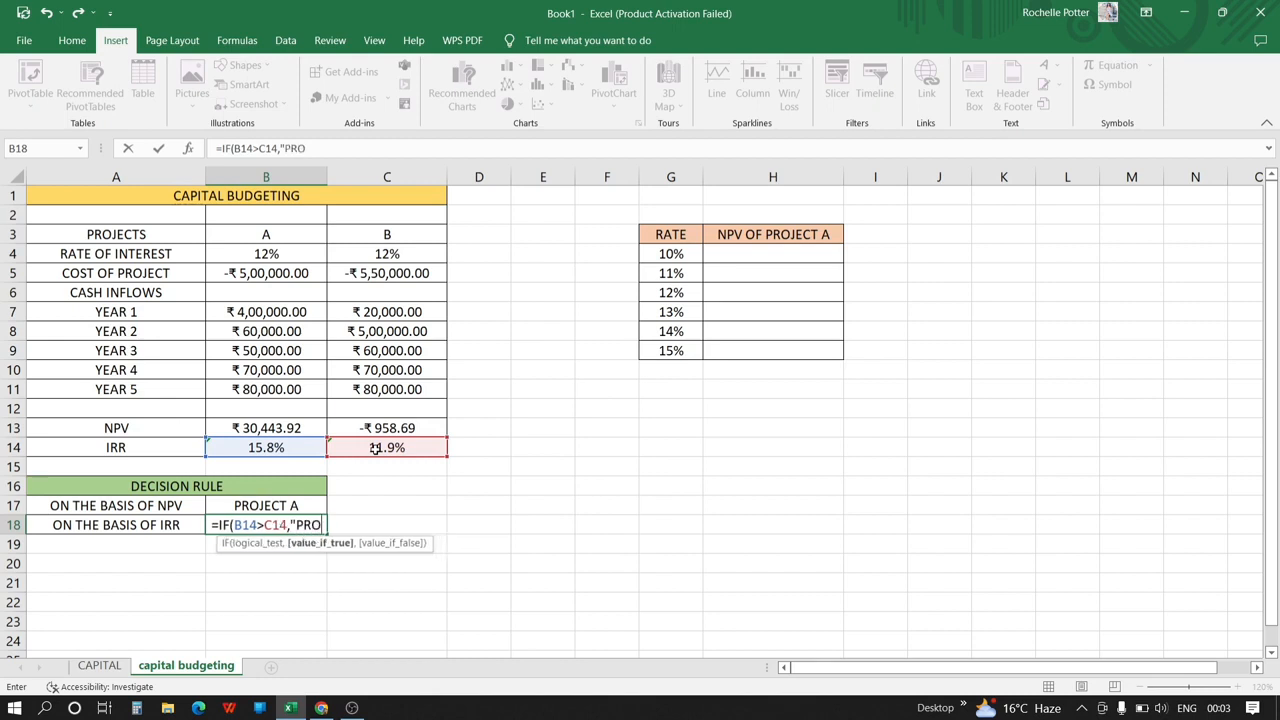
pyautogui.write('JECT A')
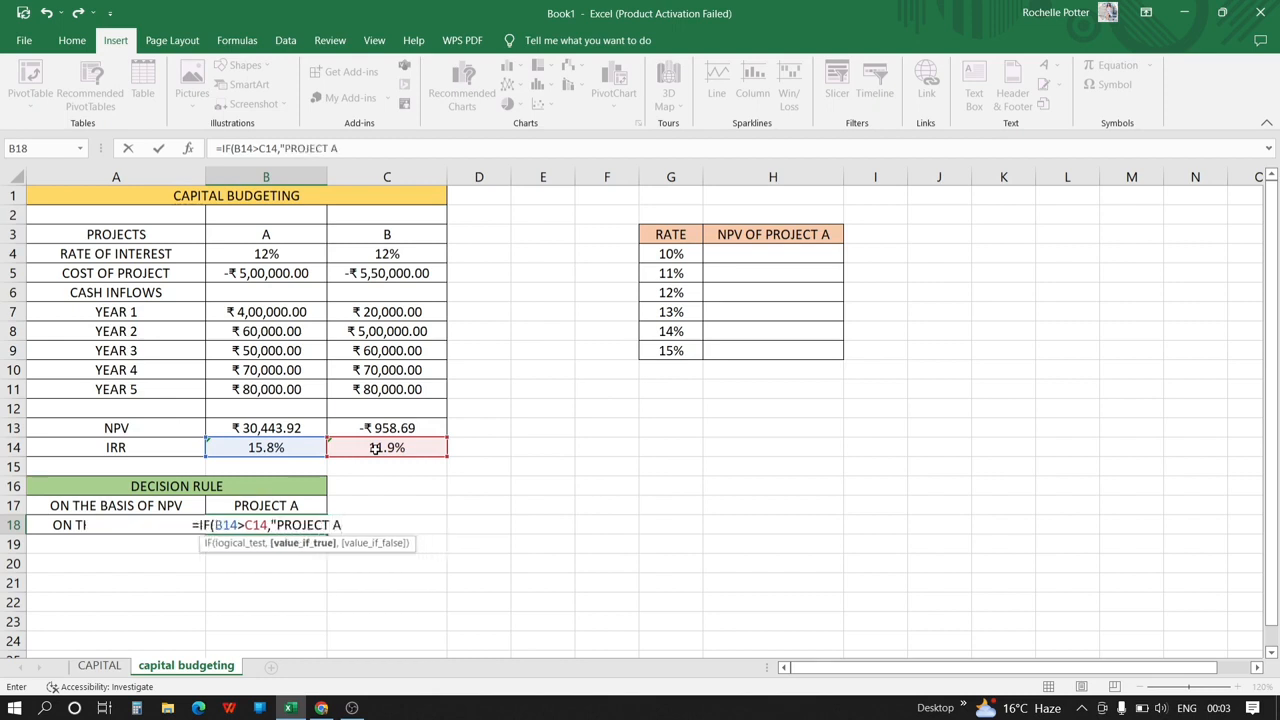
pyautogui.write('",')
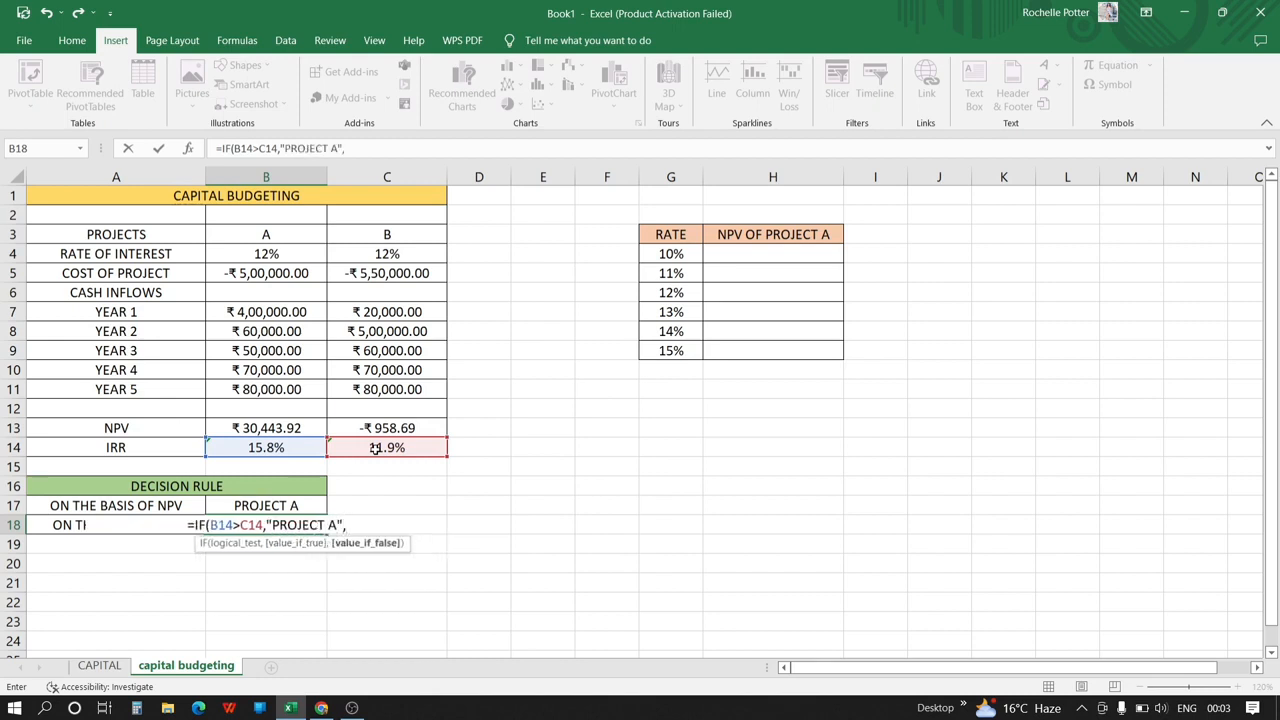
pyautogui.write('"PROJ')
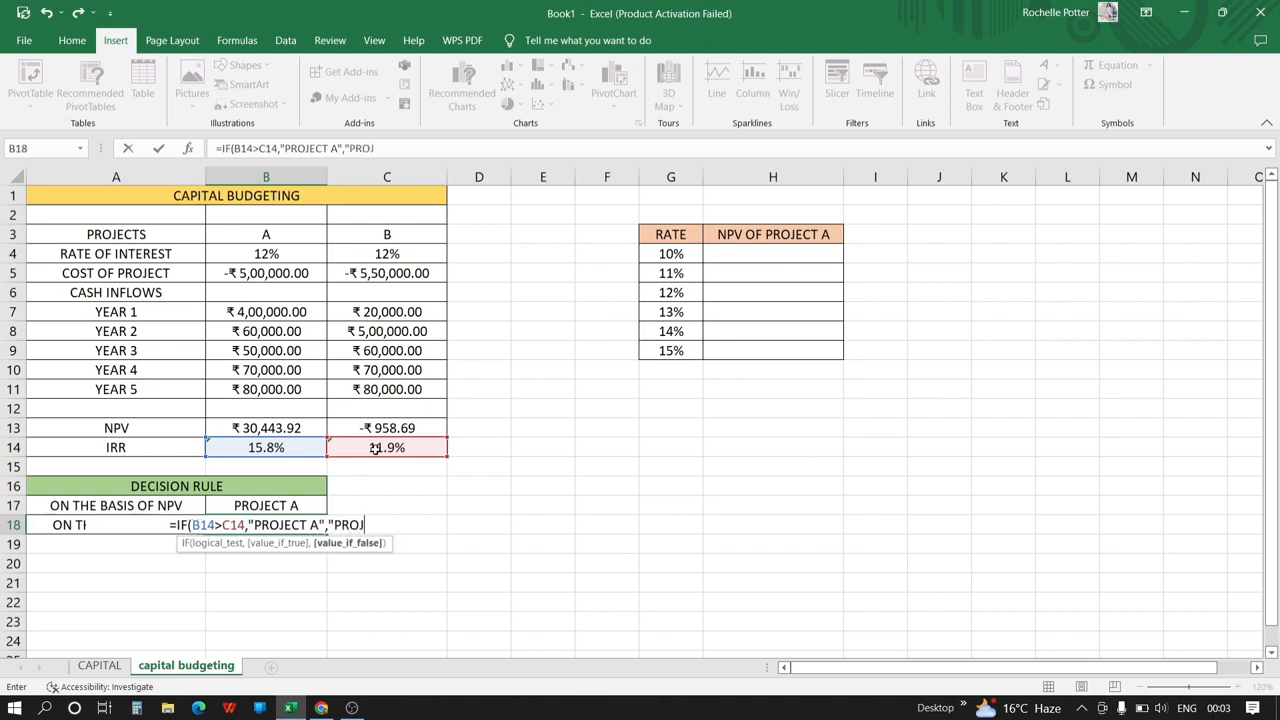
pyautogui.write('ECT B')
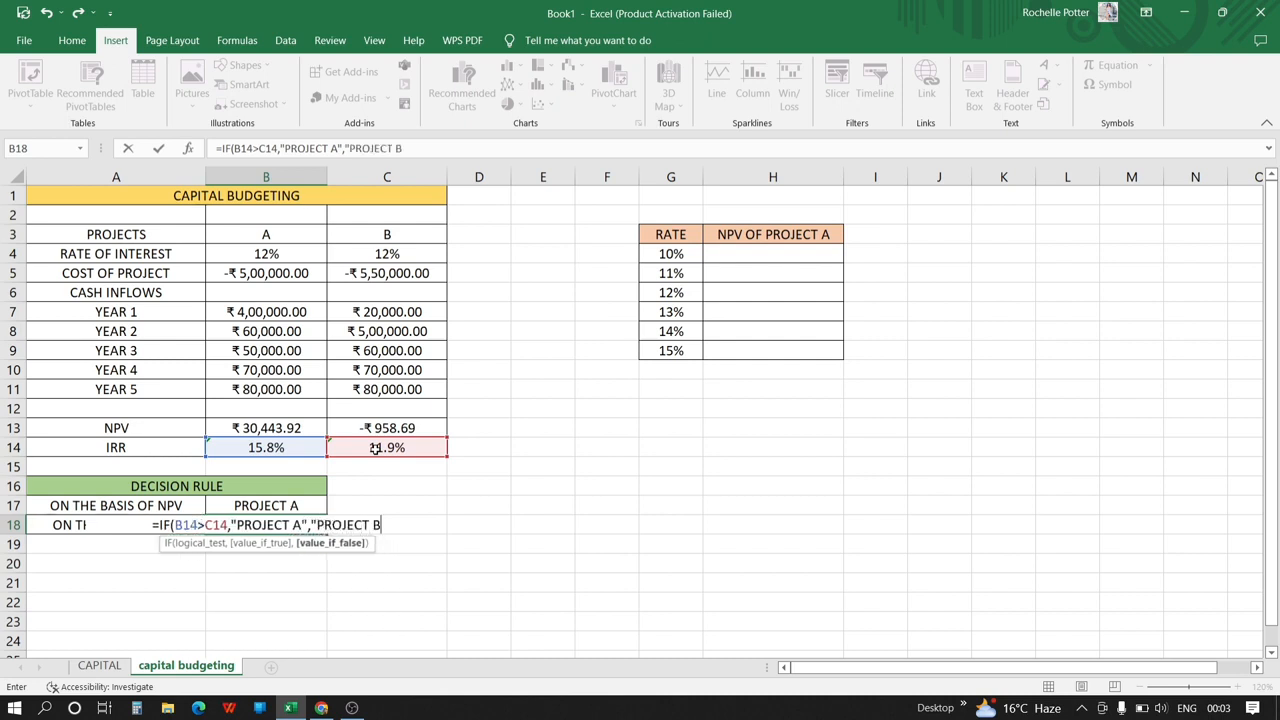
pyautogui.write('")')
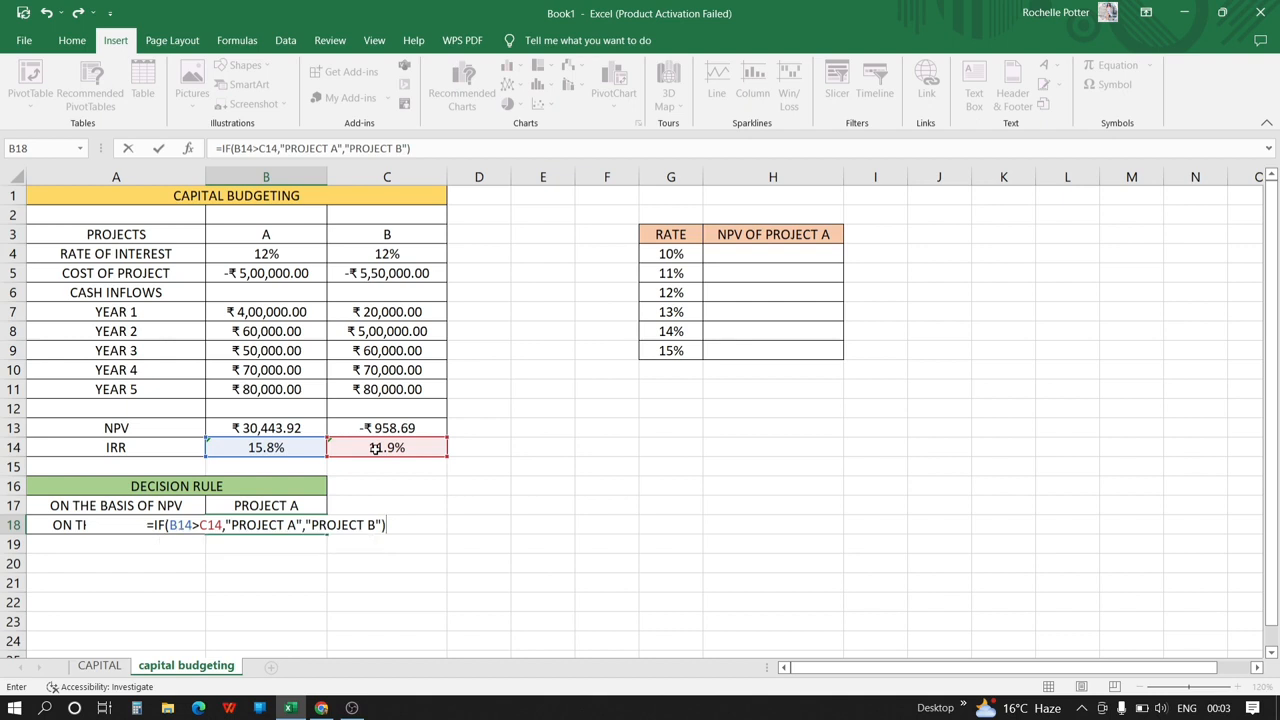
pyautogui.press('Return')
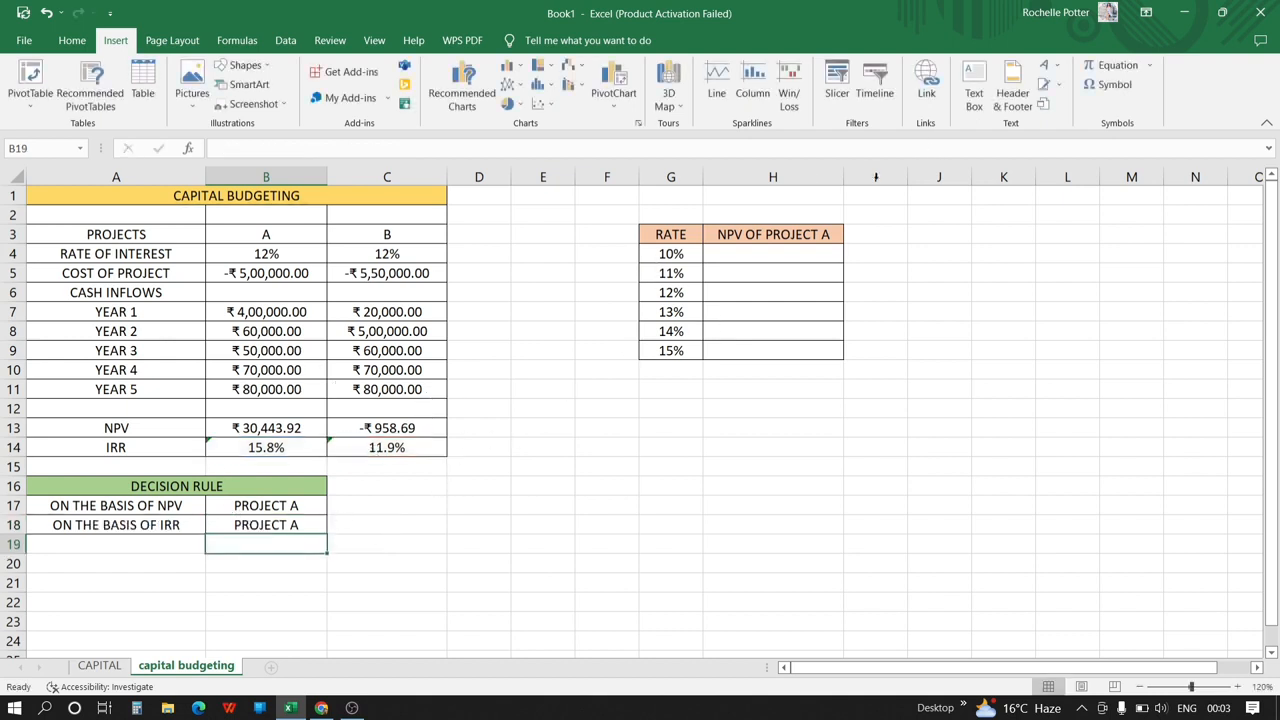
# Calculate project A's NPV at the 10% rate in H4 with the formula =NPV(G4,$B$7:$B$11)+$B$5
pyautogui.click(783, 251)
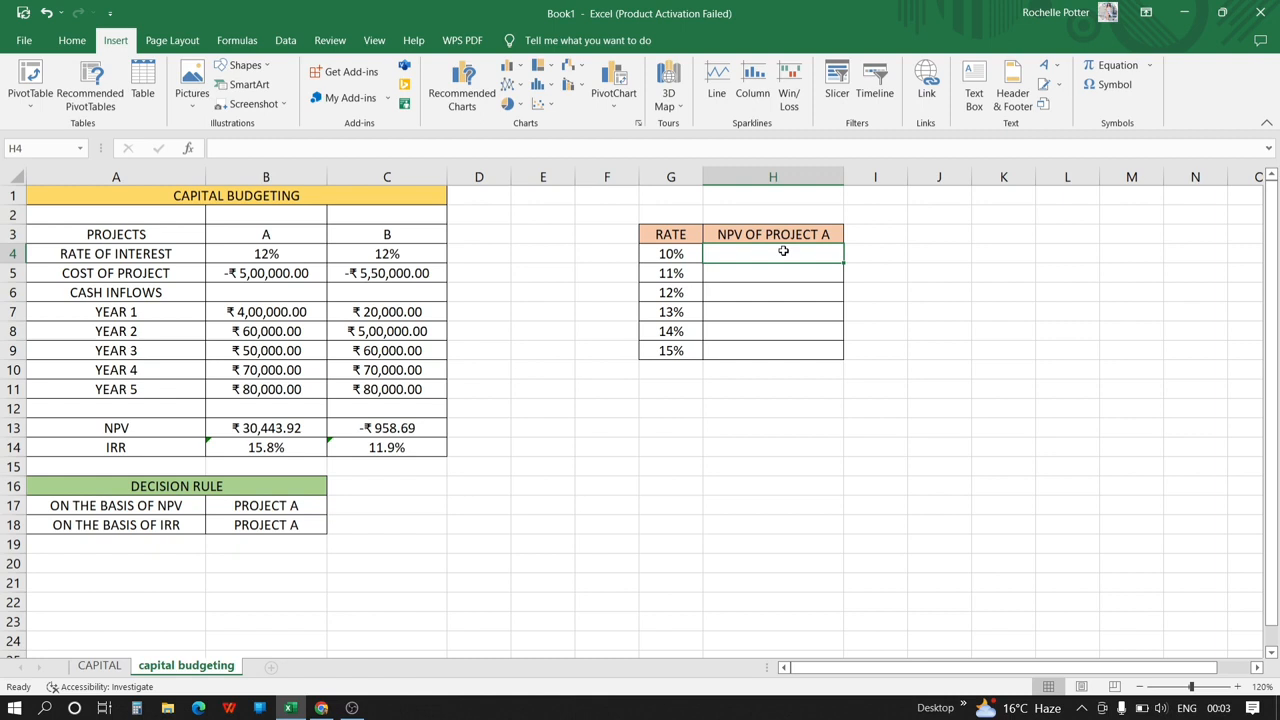
pyautogui.write('=')
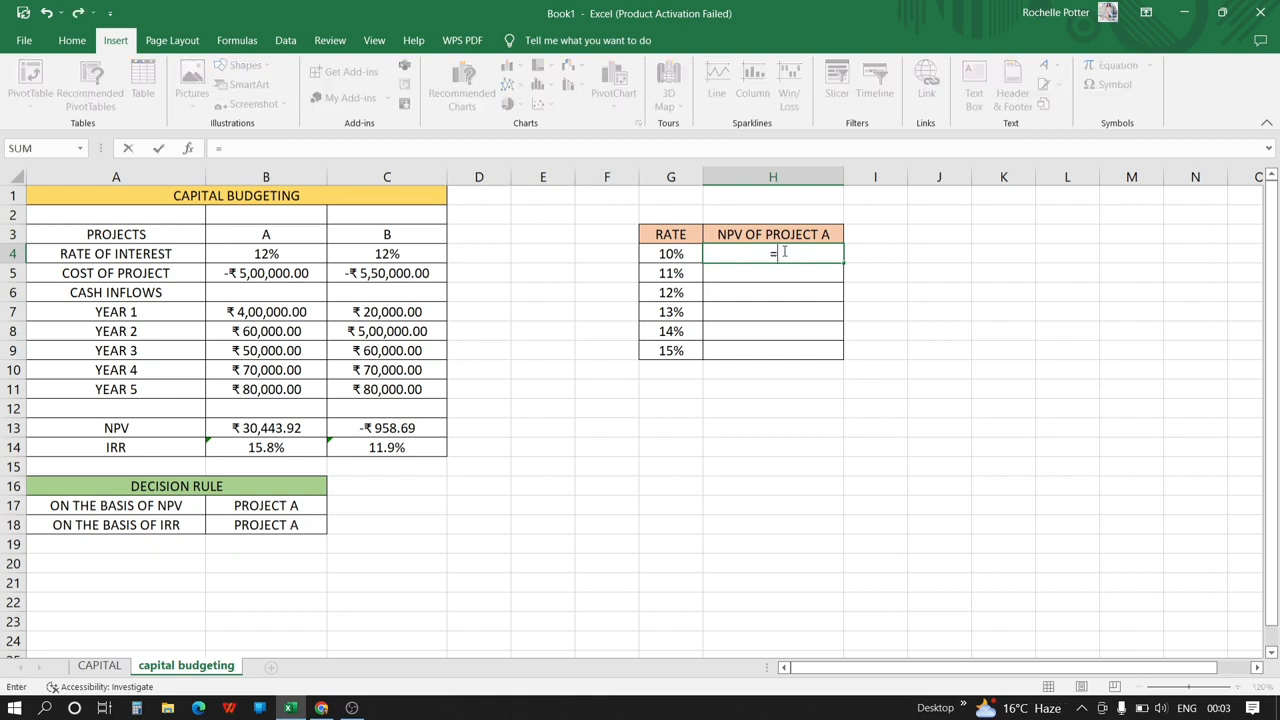
pyautogui.write('NPV(')
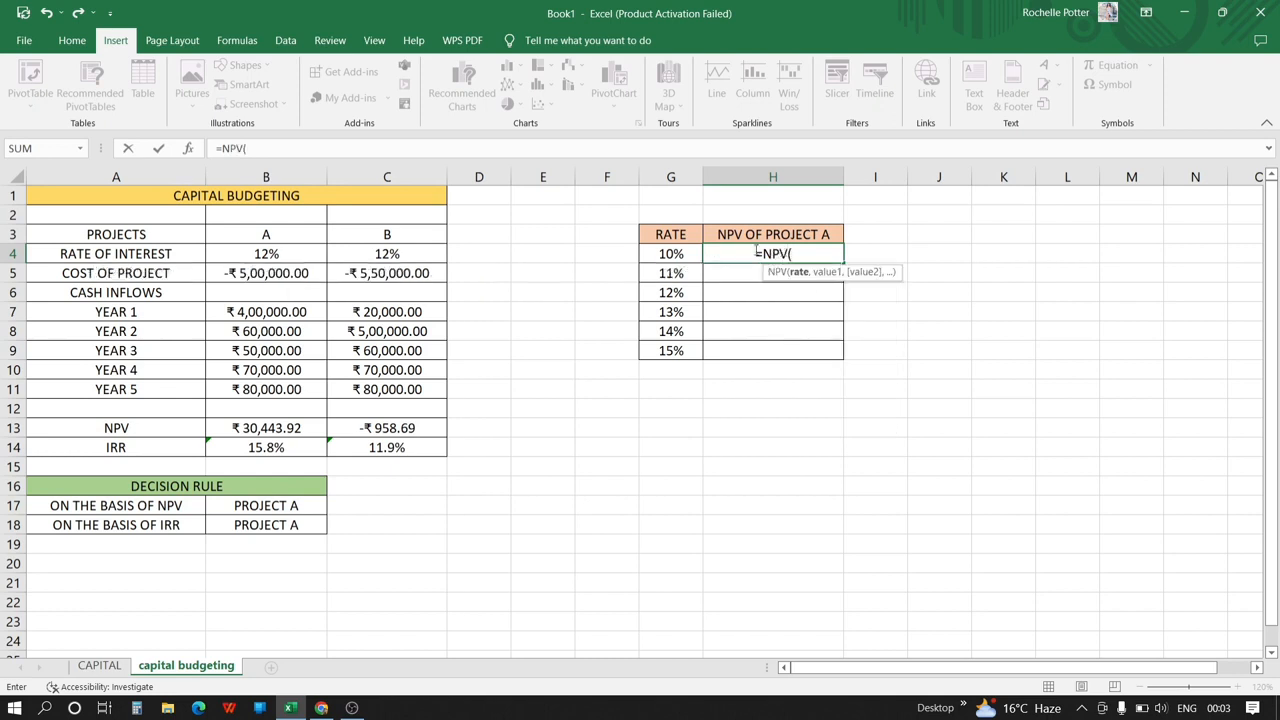
pyautogui.click(677, 256)
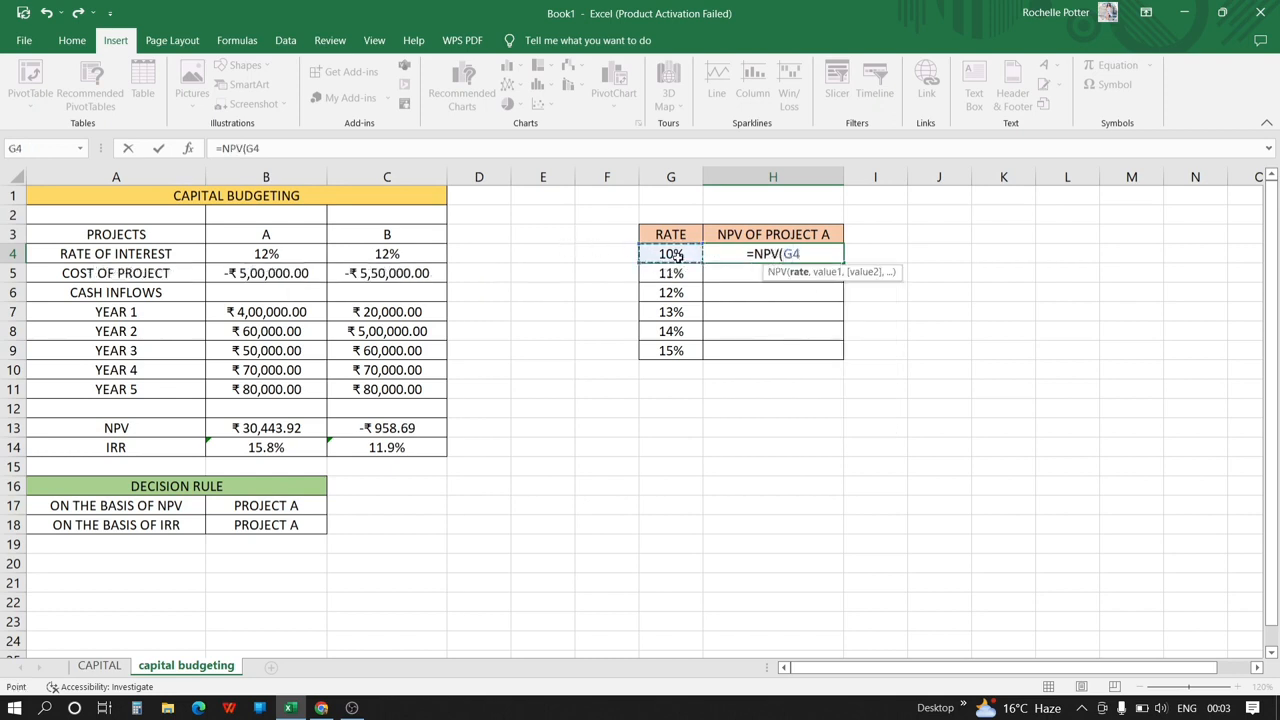
pyautogui.write(',')
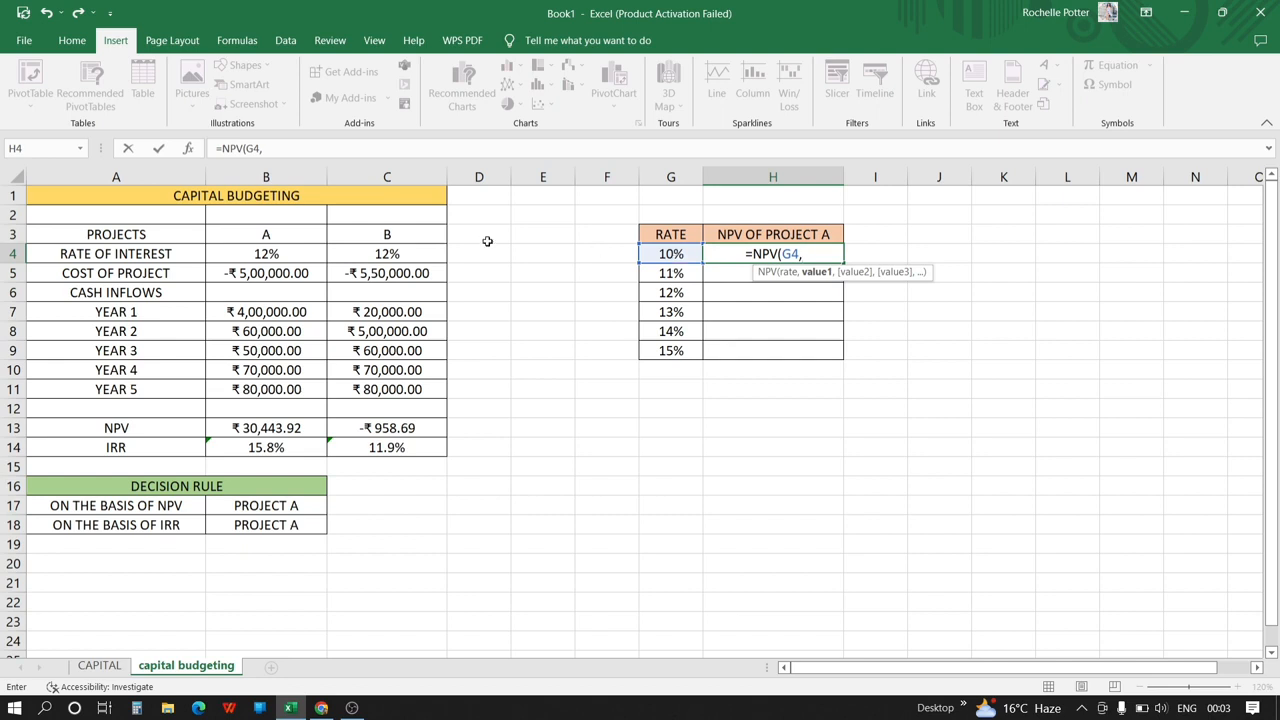
pyautogui.click(266, 316)
pyautogui.scroll(-1, 266, 316)
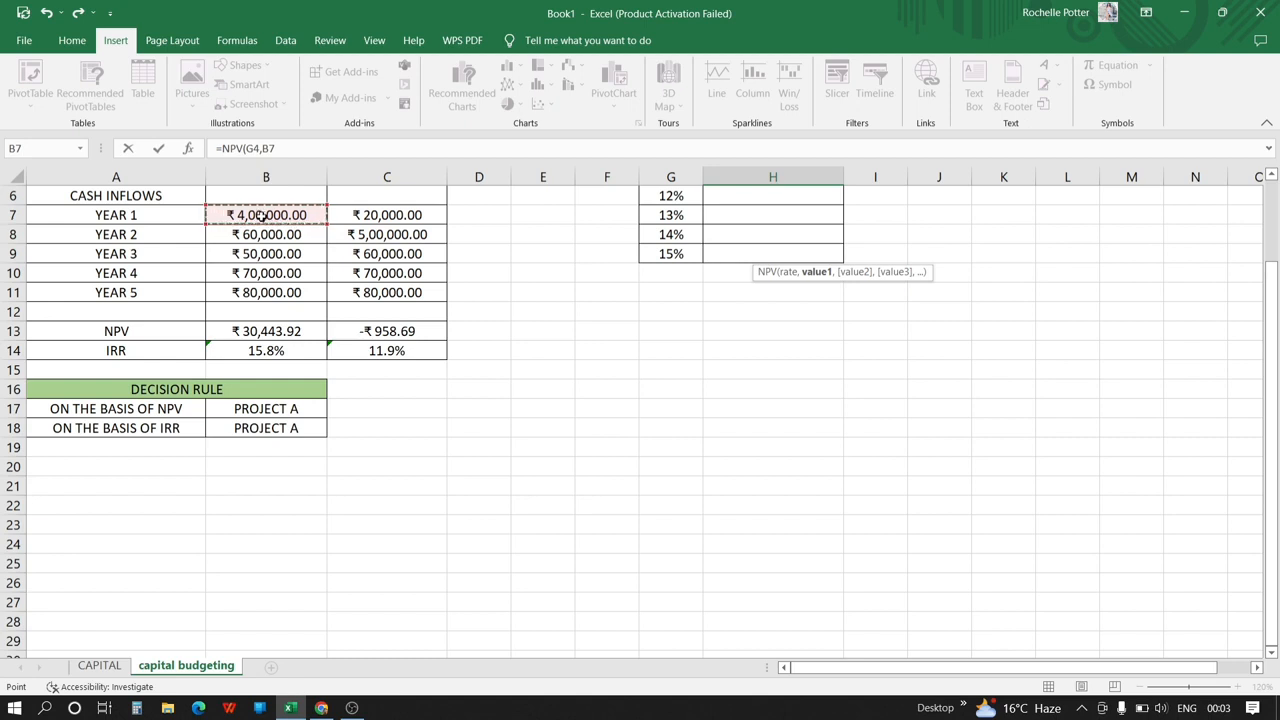
pyautogui.click(1272, 193)
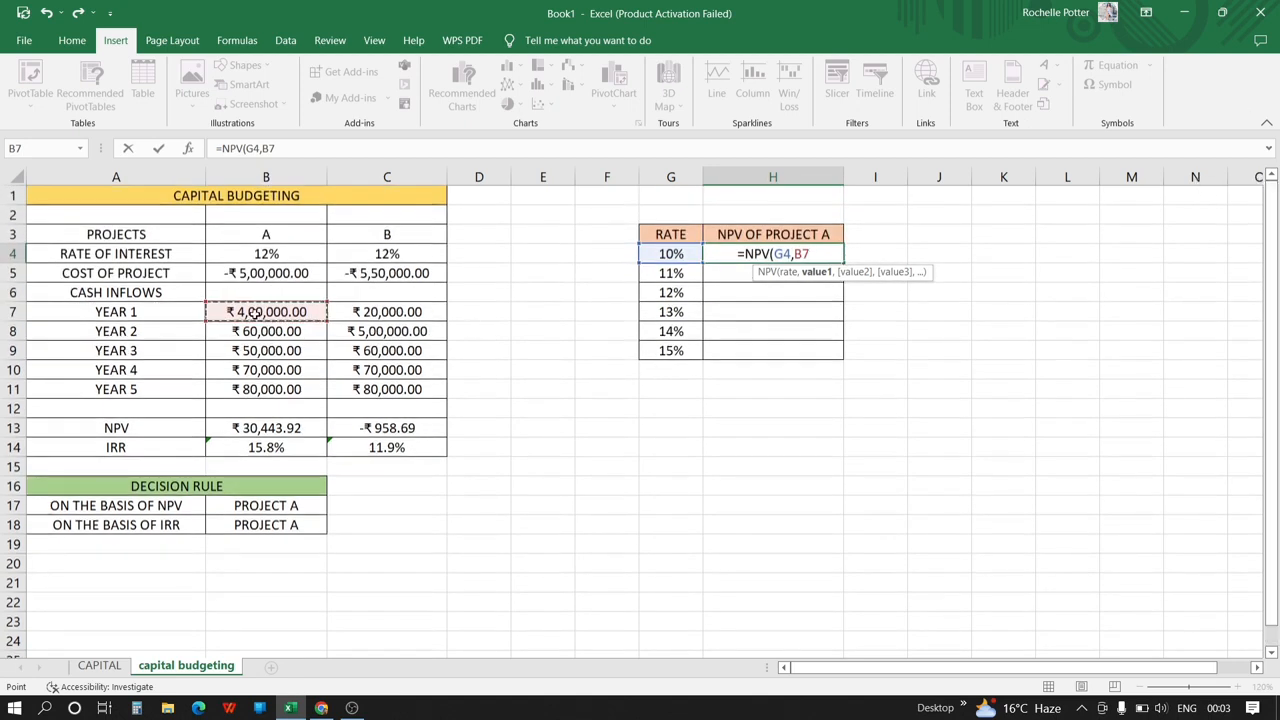
pyautogui.moveTo(255, 313); pyautogui.dragTo(258, 392)
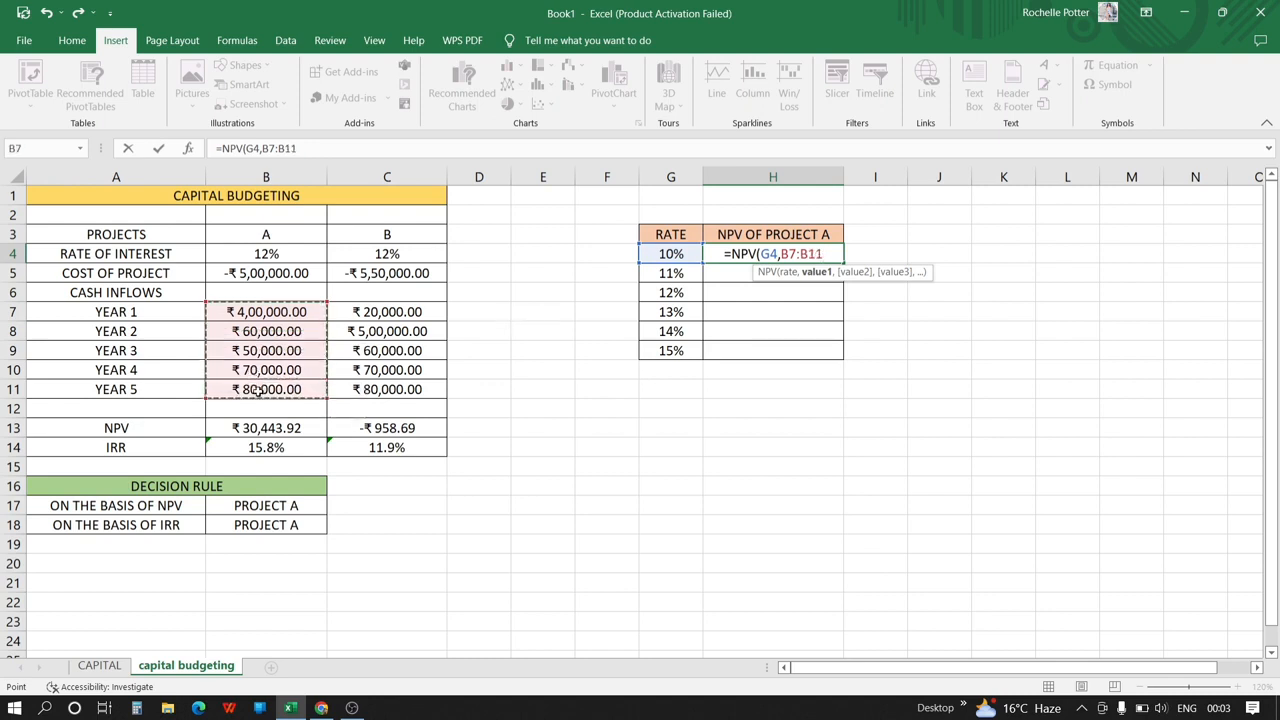
pyautogui.press('F4')
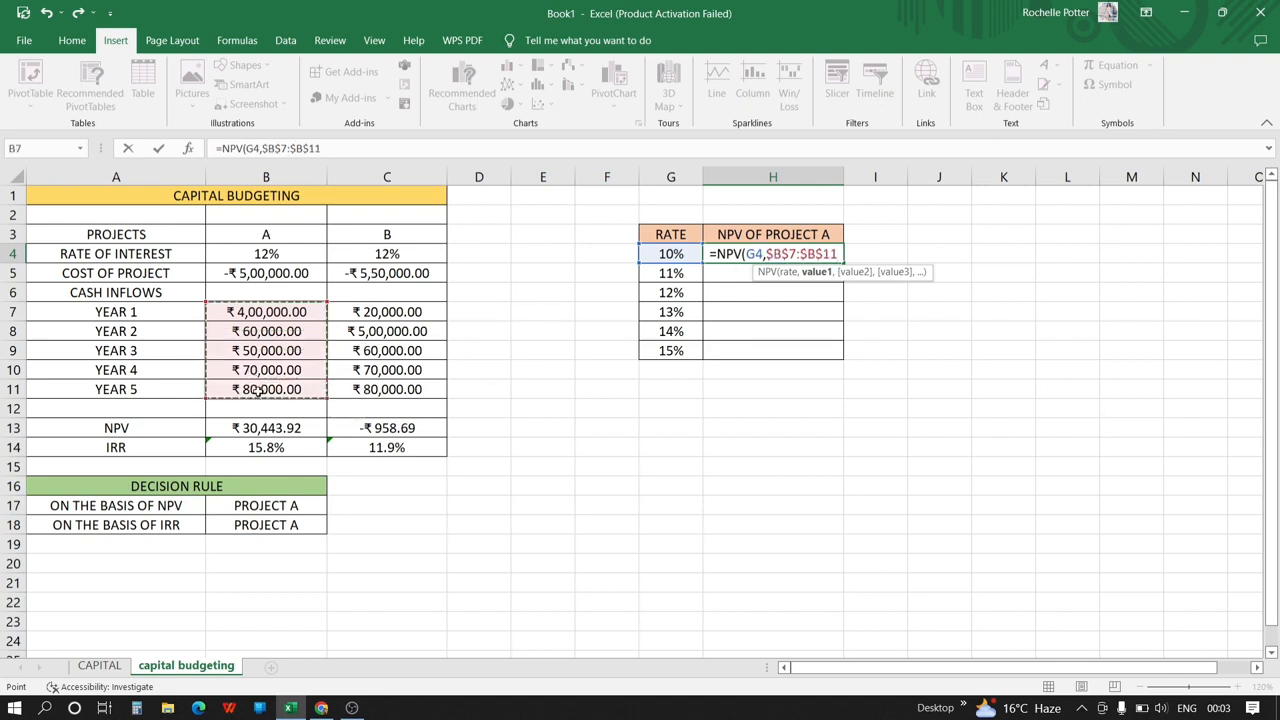
pyautogui.write(')')
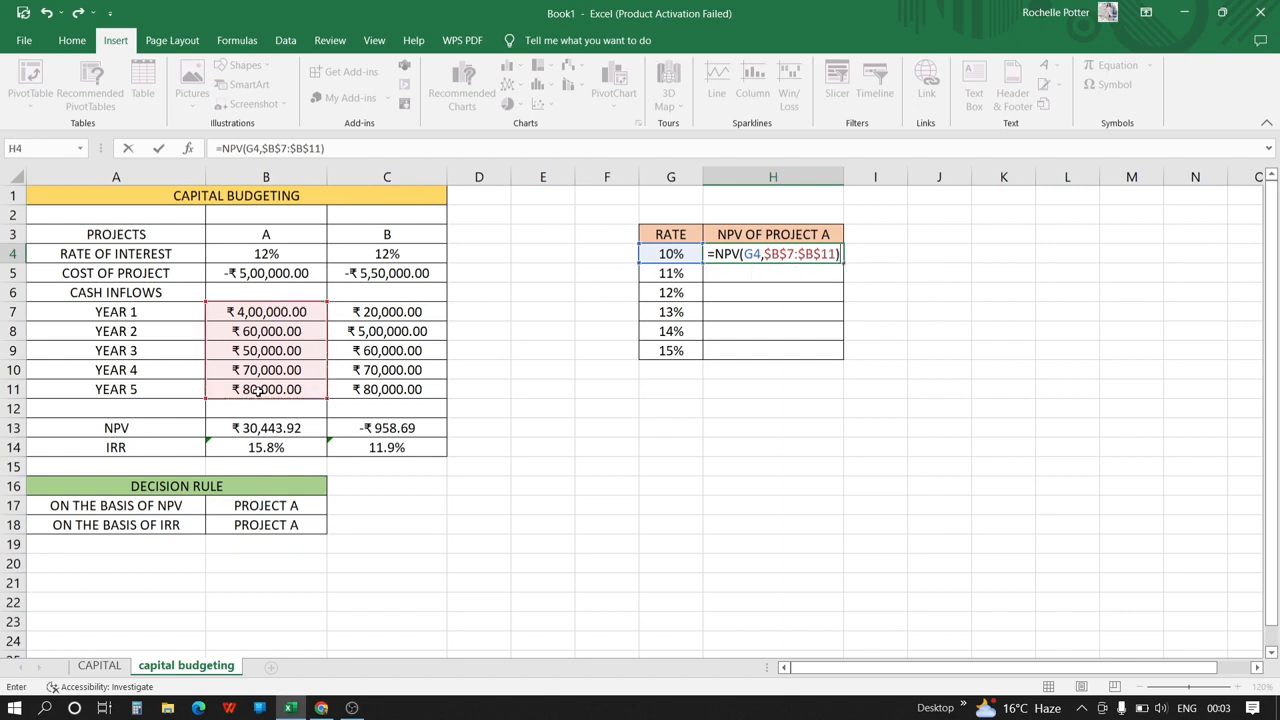
pyautogui.write('+')
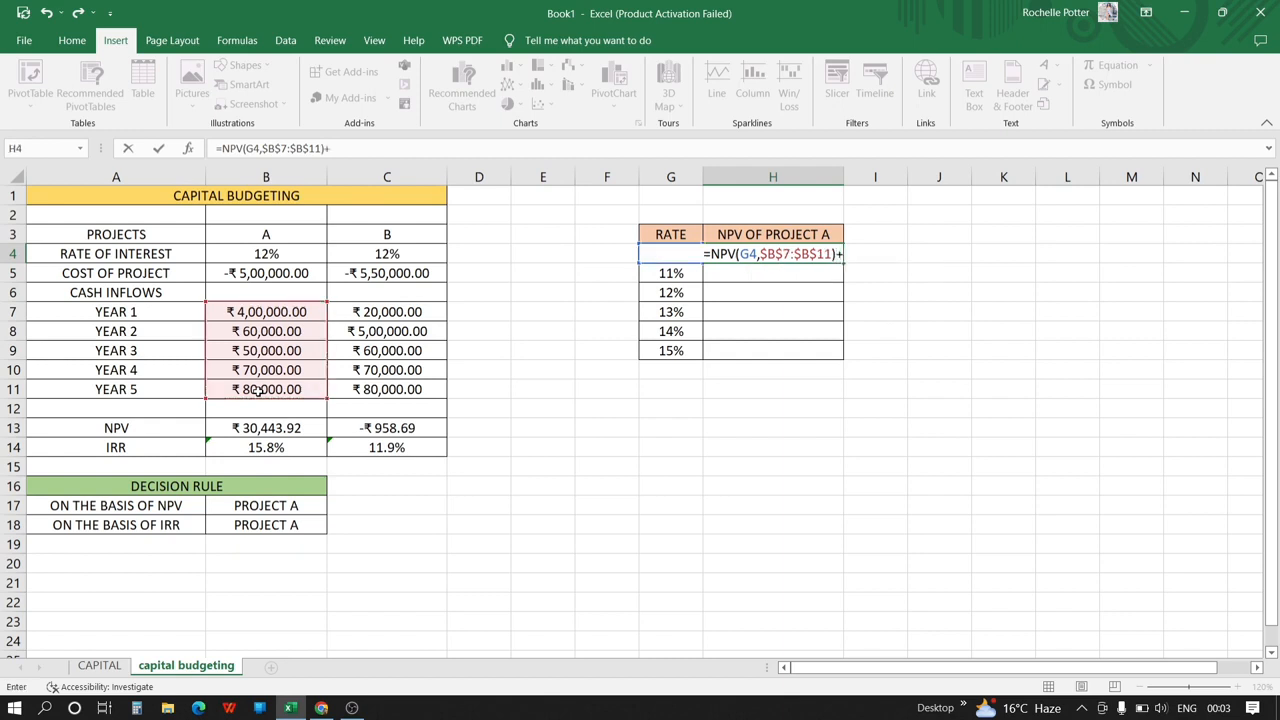
pyautogui.click(258, 273)
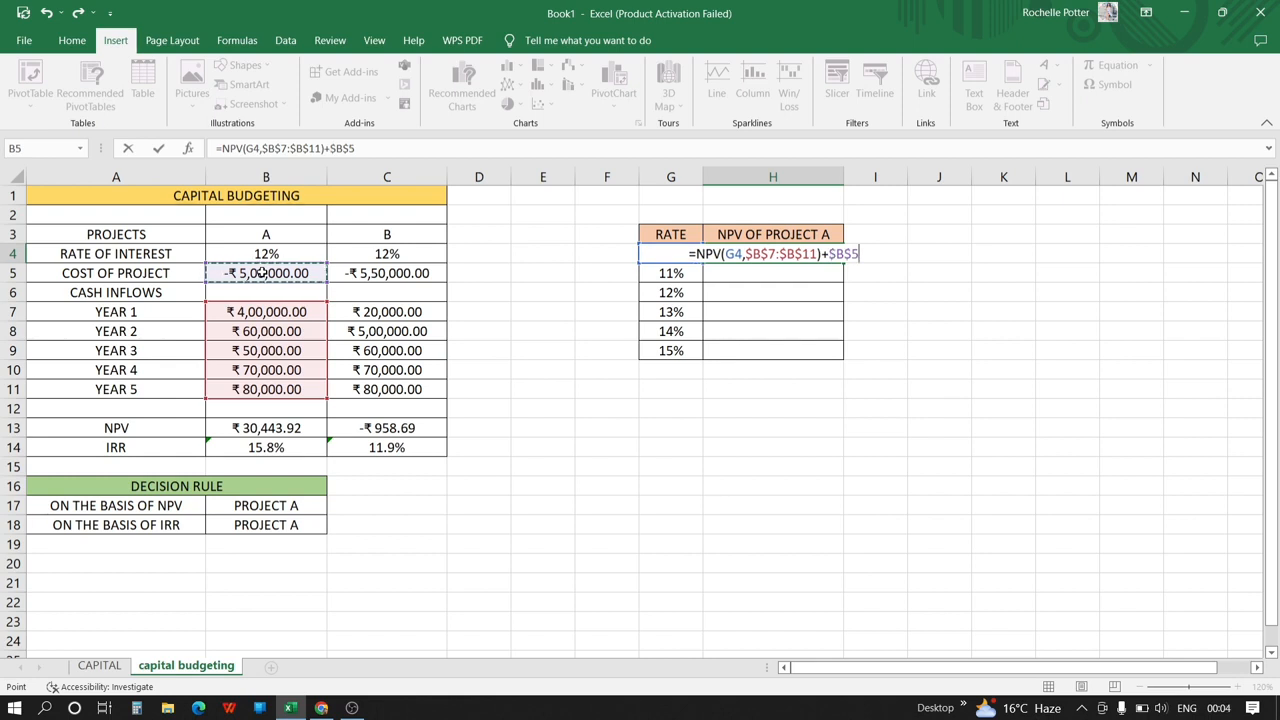
pyautogui.press('Return')
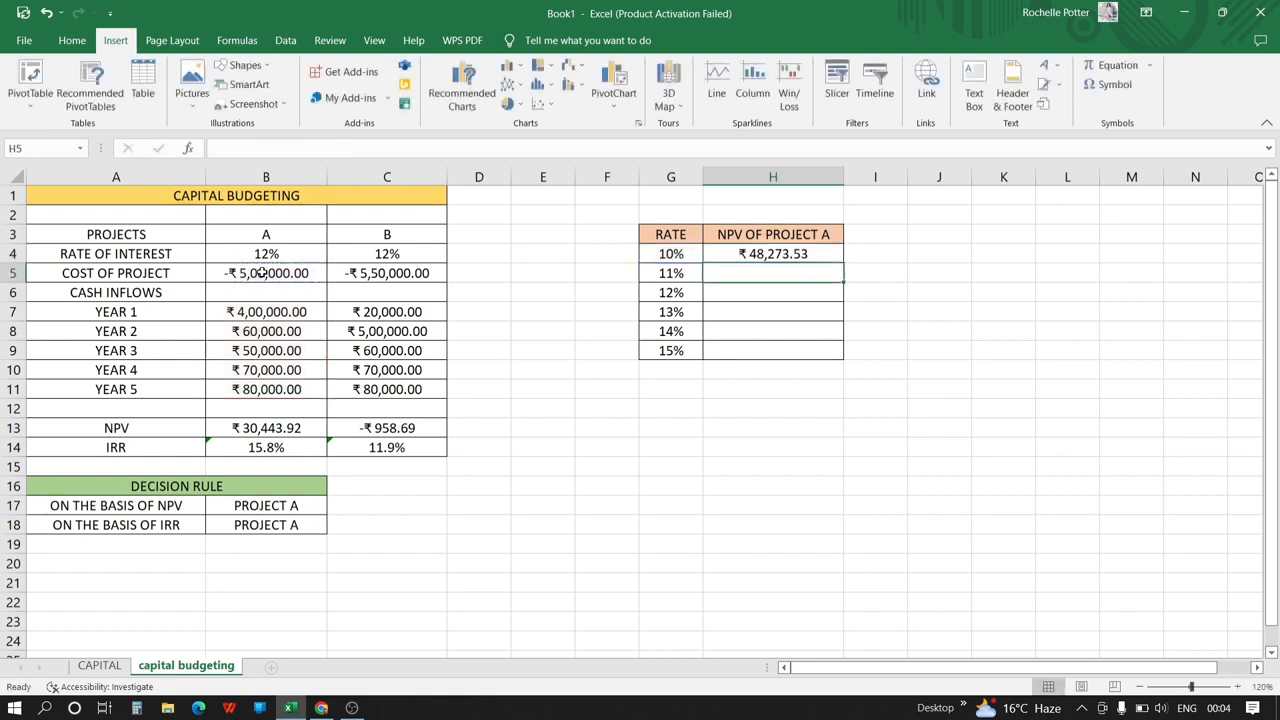
# Fill the NPV formula from H4 down through H9 for the remaining rates in the table
pyautogui.click(817, 257)
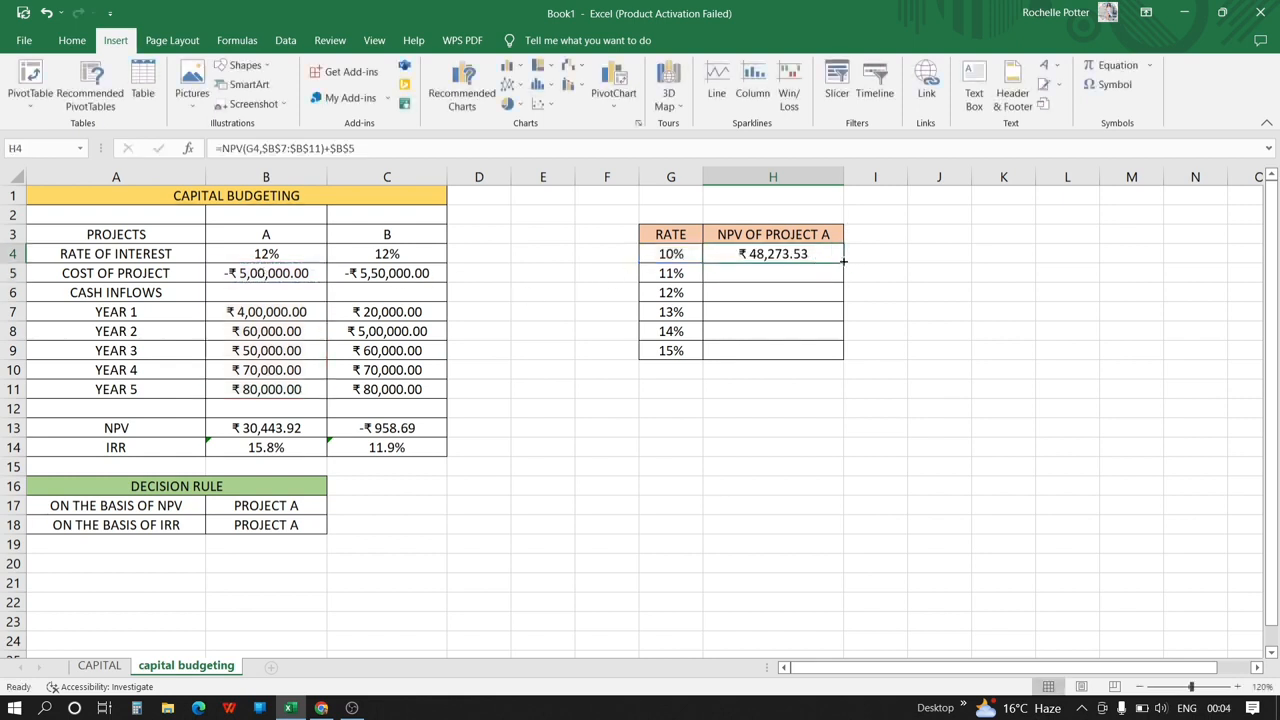
pyautogui.hscroll(2, 843, 260)
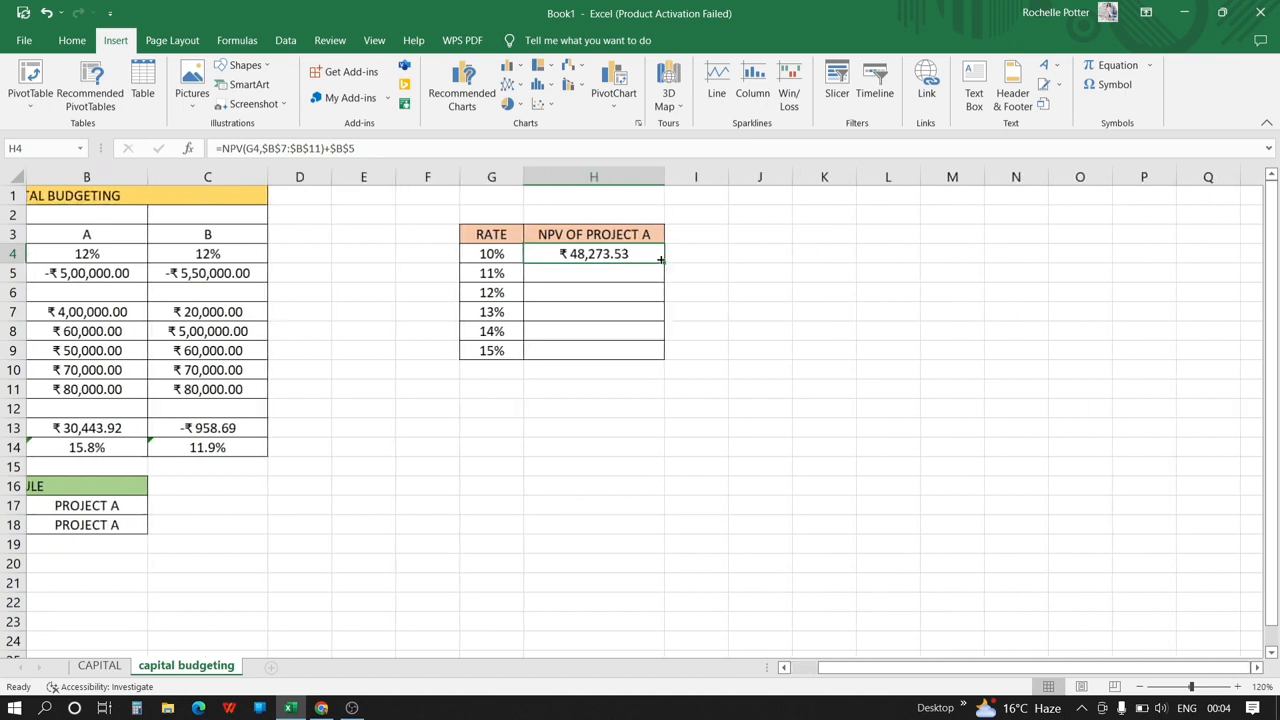
pyautogui.moveTo(664, 263); pyautogui.dragTo(674, 357)
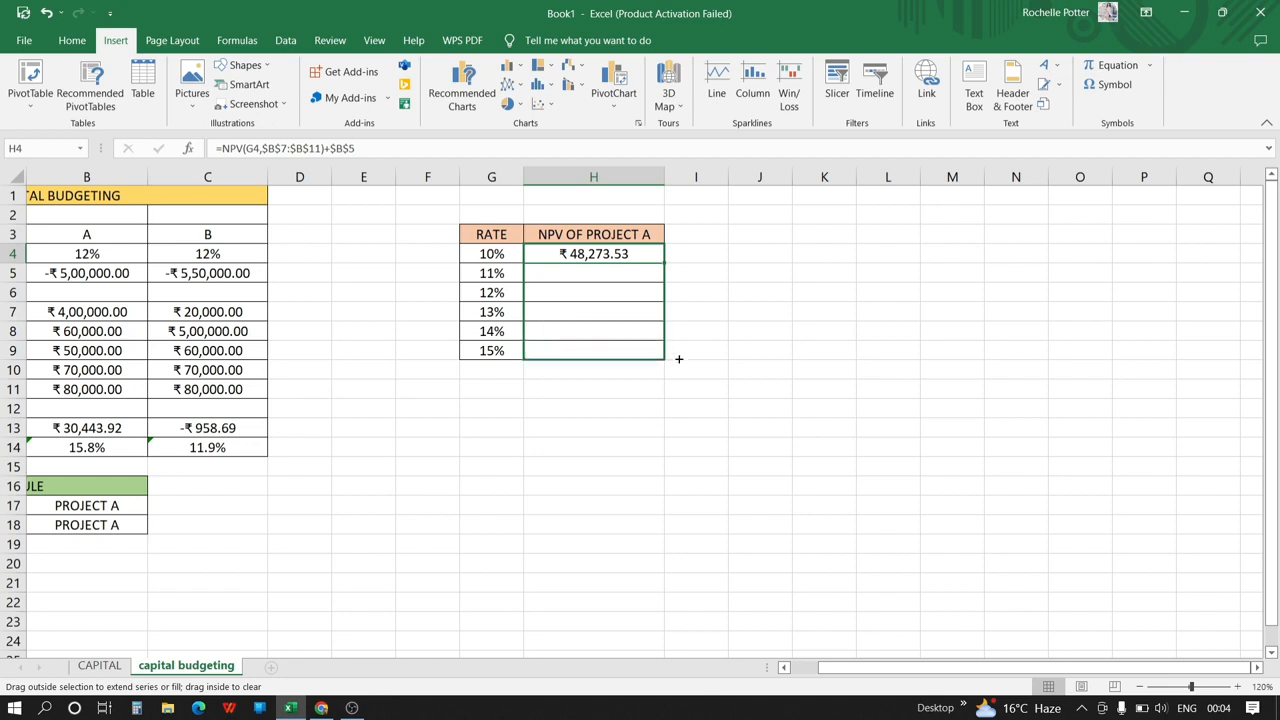
pyautogui.click(760, 310)
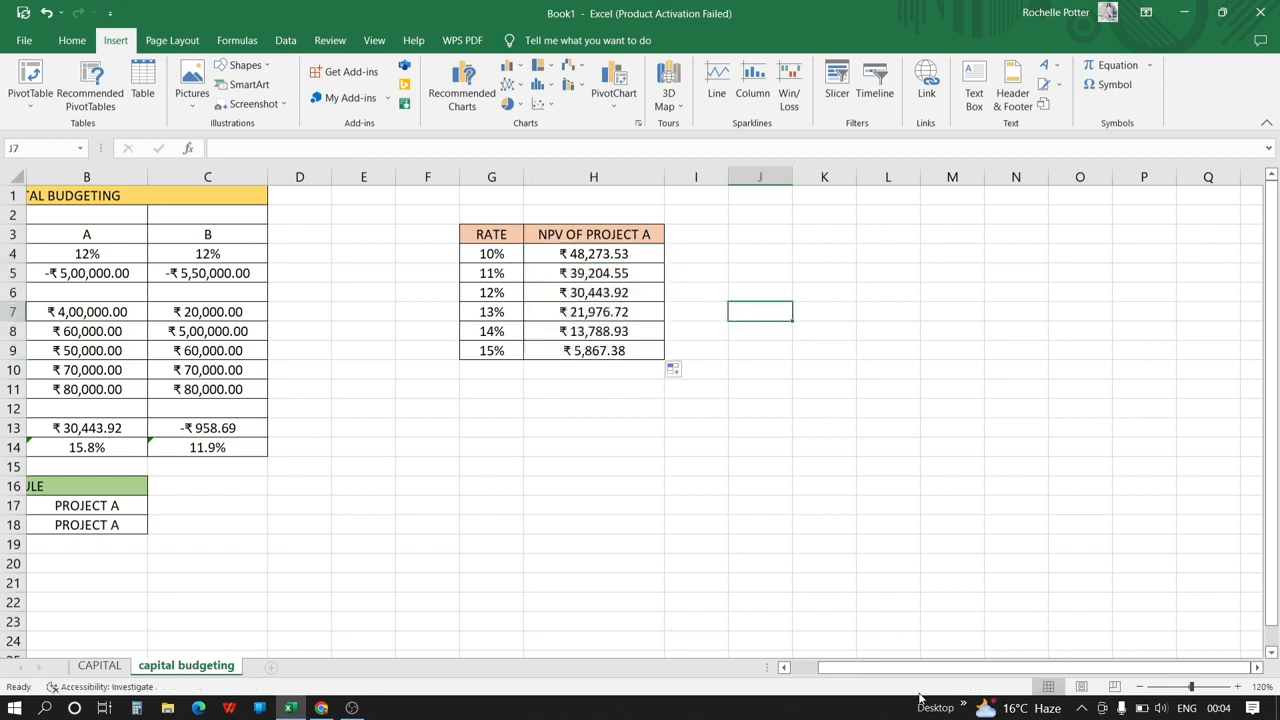
# Review the NPV and IRR decision rule formulas in B17 and B18
pyautogui.click(785, 669)
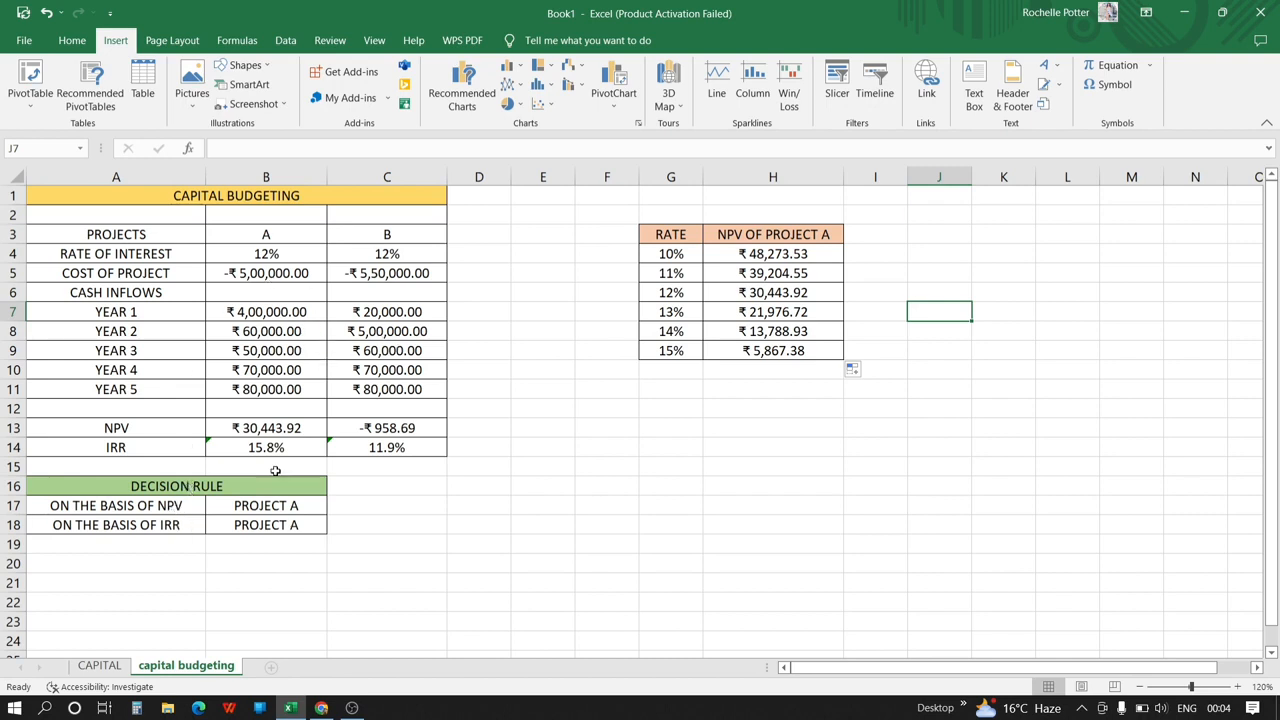
pyautogui.click(252, 510)
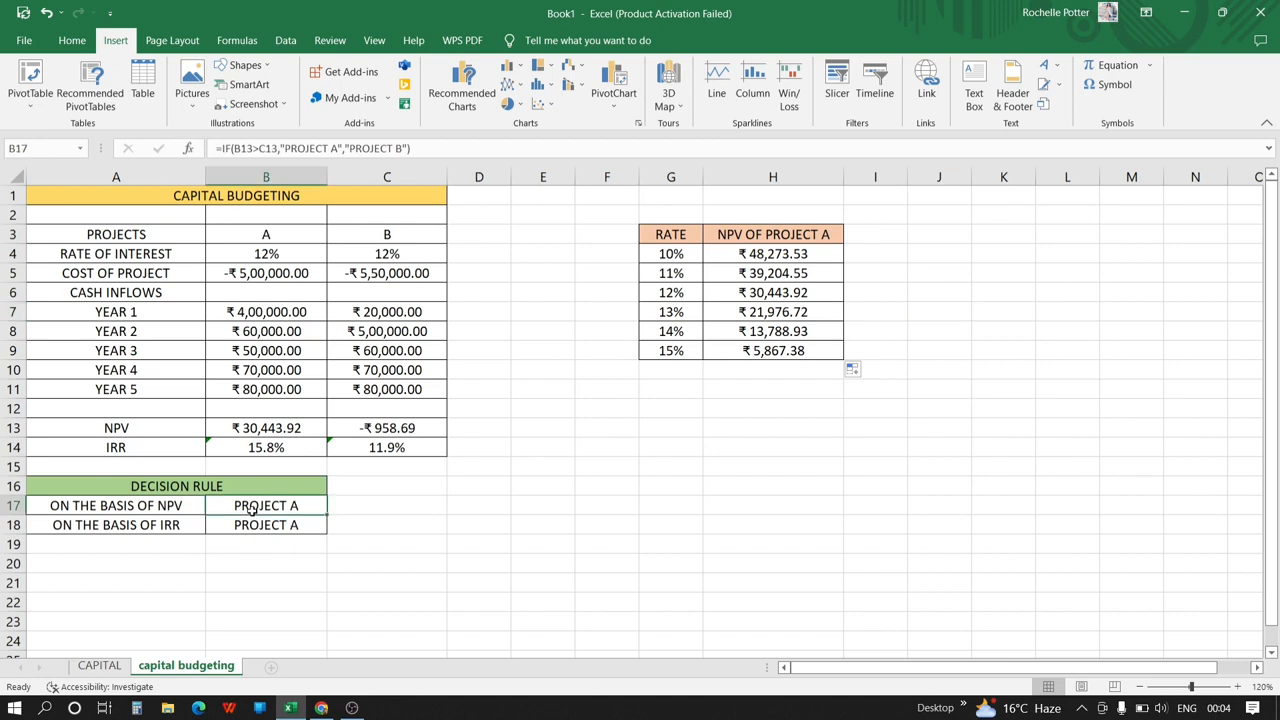
pyautogui.click(257, 526)
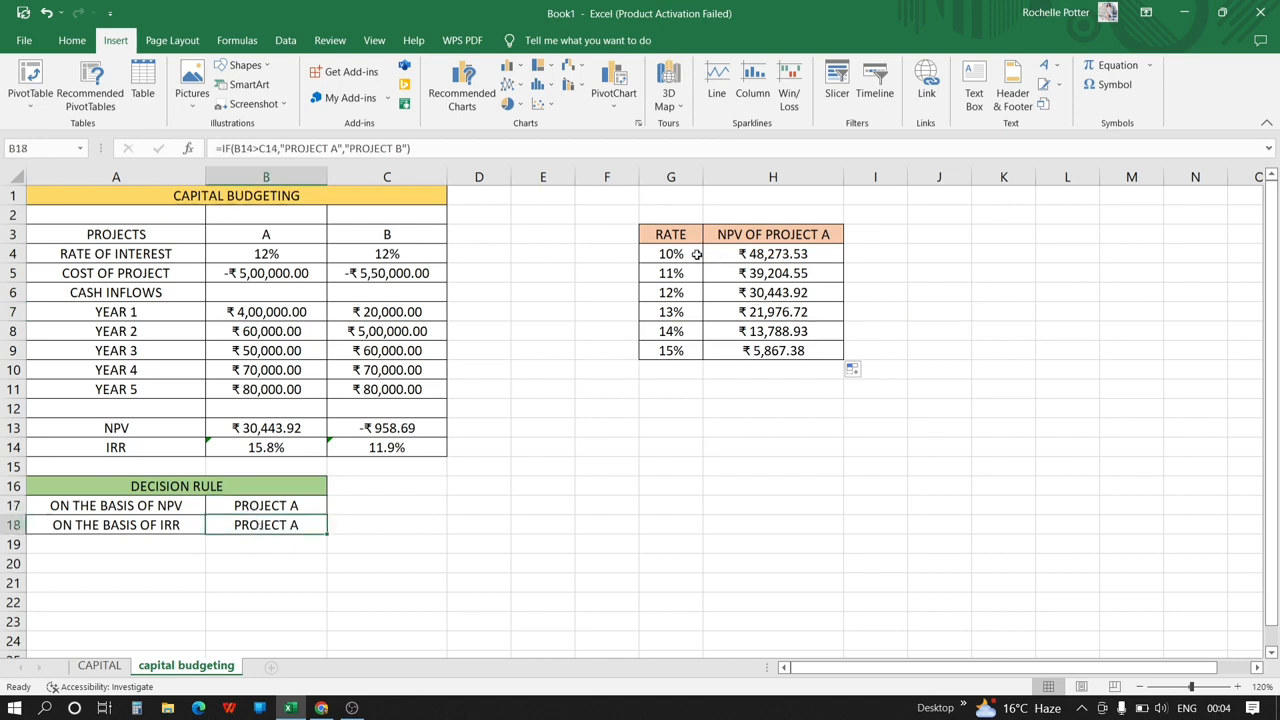